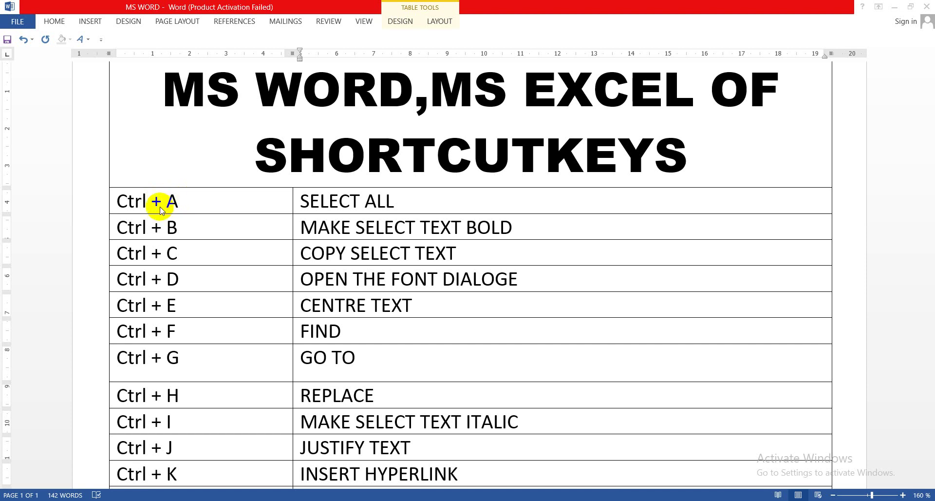
# Step: Make 'MAKE SELECT TEXT BOLD' in the Ctrl + B row bold with Ctrl+B
pyautogui.hotkey('ctrl', 'a')
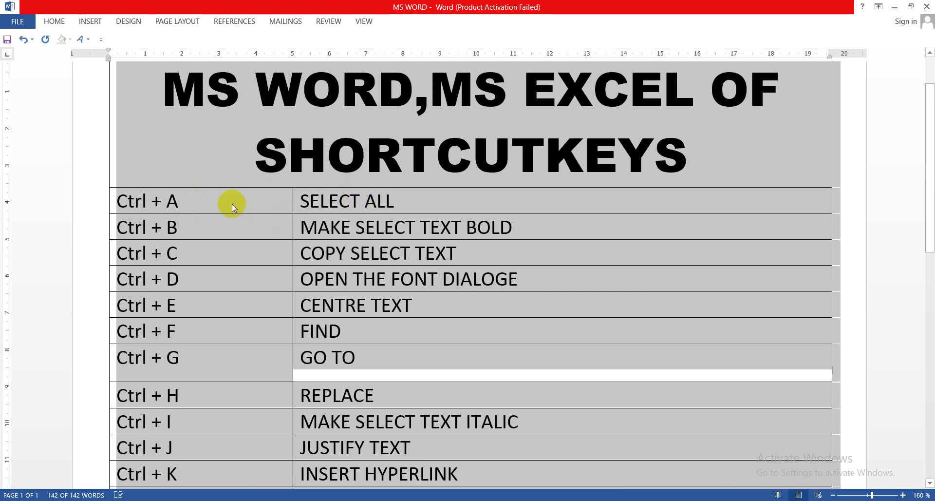
pyautogui.click(210, 241)
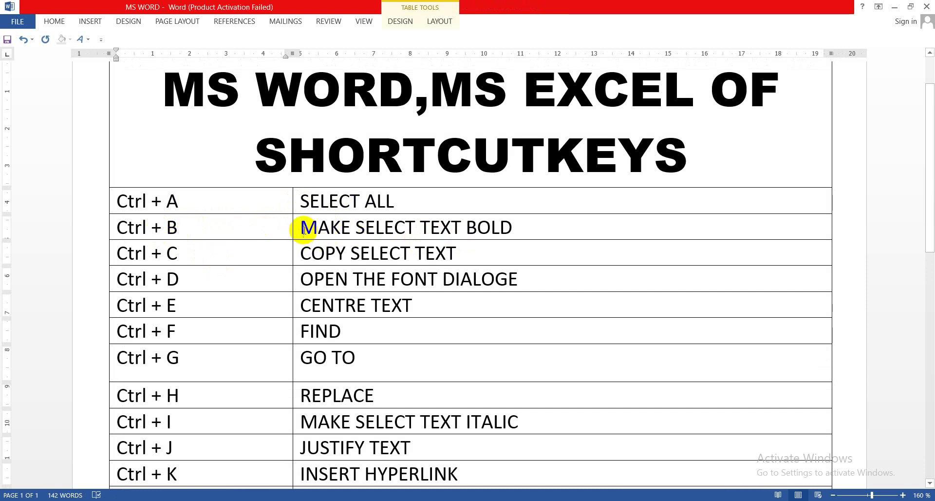
pyautogui.moveTo(301, 228); pyautogui.dragTo(509, 237)
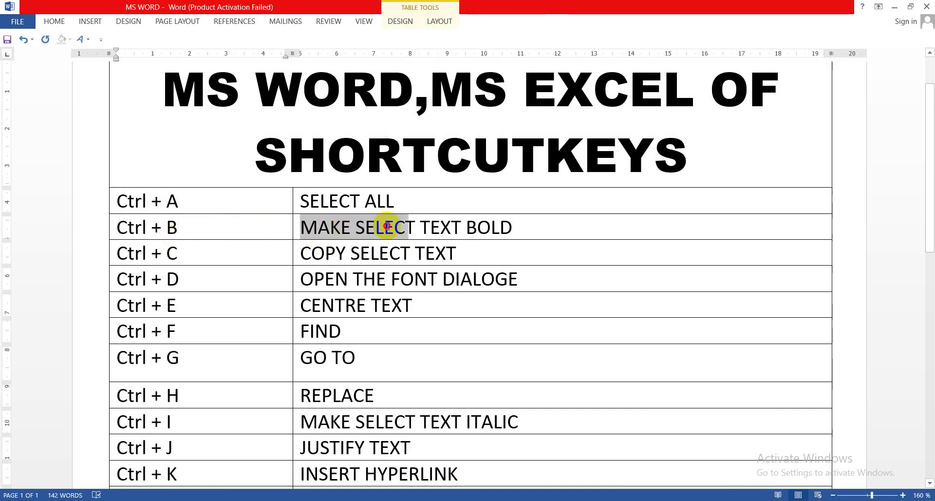
pyautogui.click(511, 239)
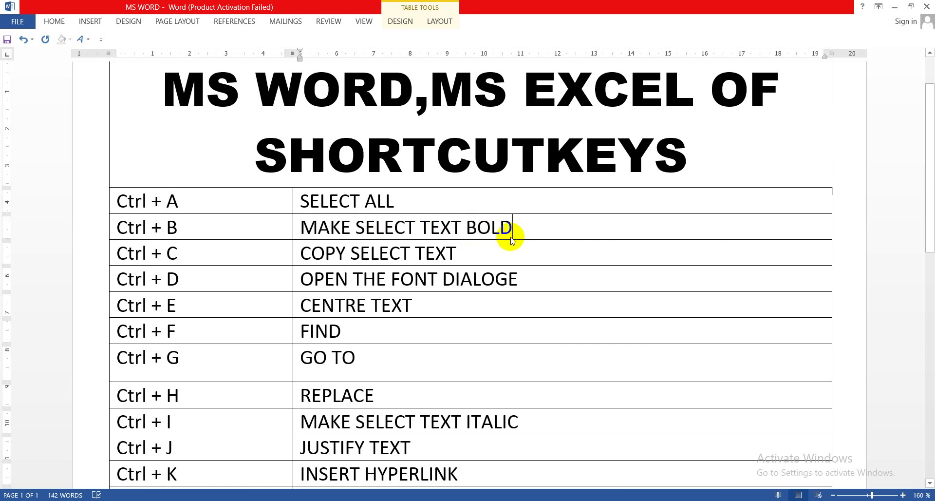
pyautogui.moveTo(512, 230); pyautogui.dragTo(327, 230)
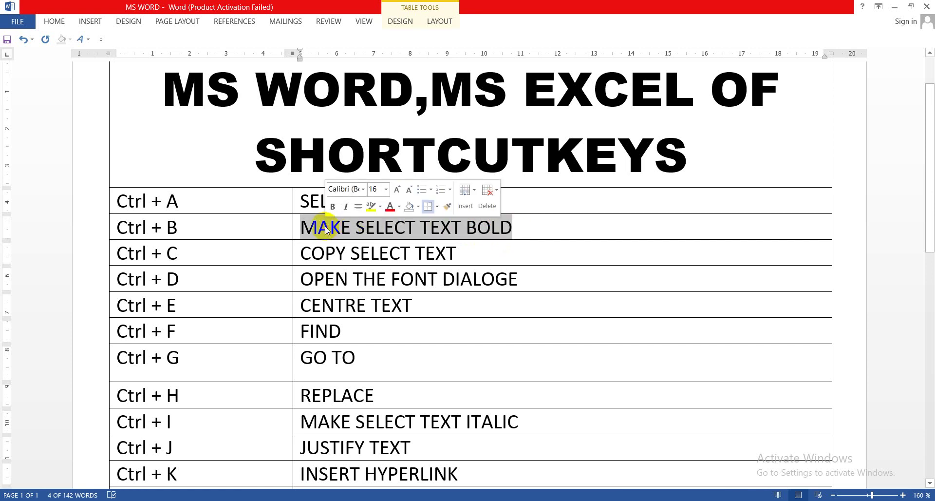
pyautogui.hotkey('ctrl', 'b')
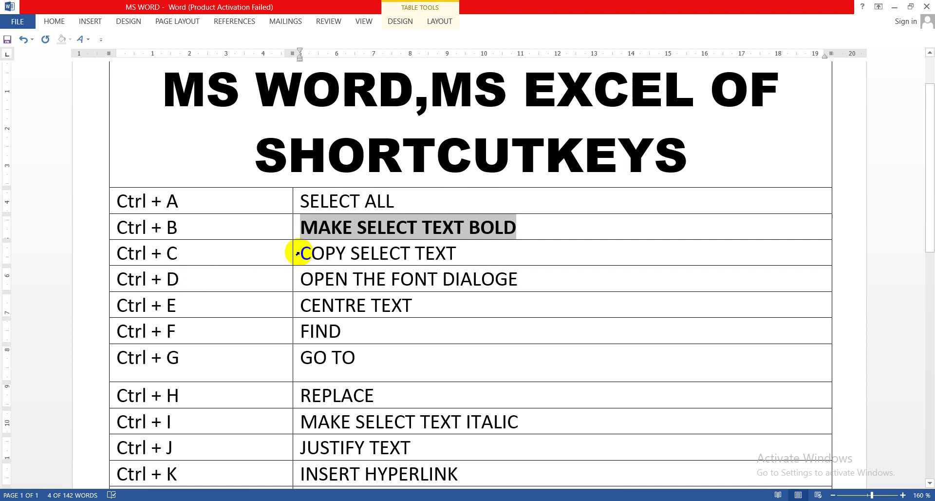
pyautogui.moveTo(302, 253); pyautogui.dragTo(453, 261)
pyautogui.hotkey('ctrl', 'c')
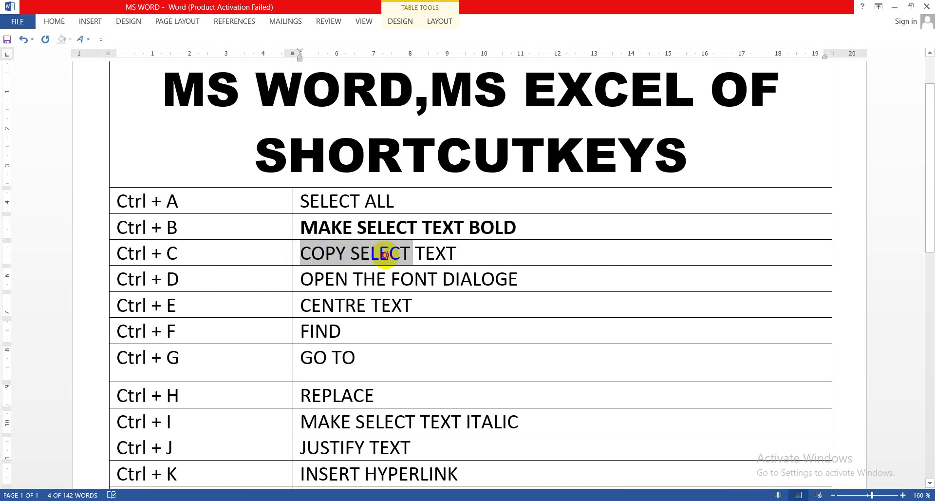
pyautogui.click(463, 259)
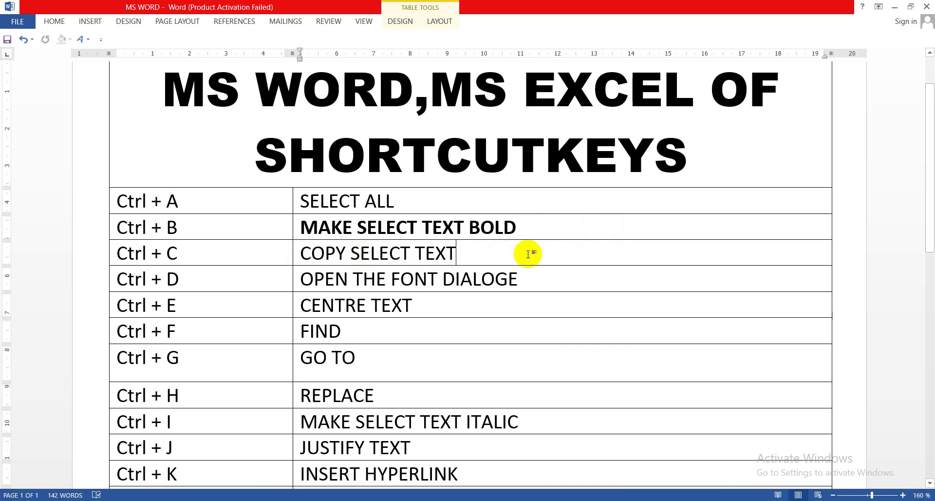
pyautogui.click(533, 229)
pyautogui.hotkey('ctrl', 'v')
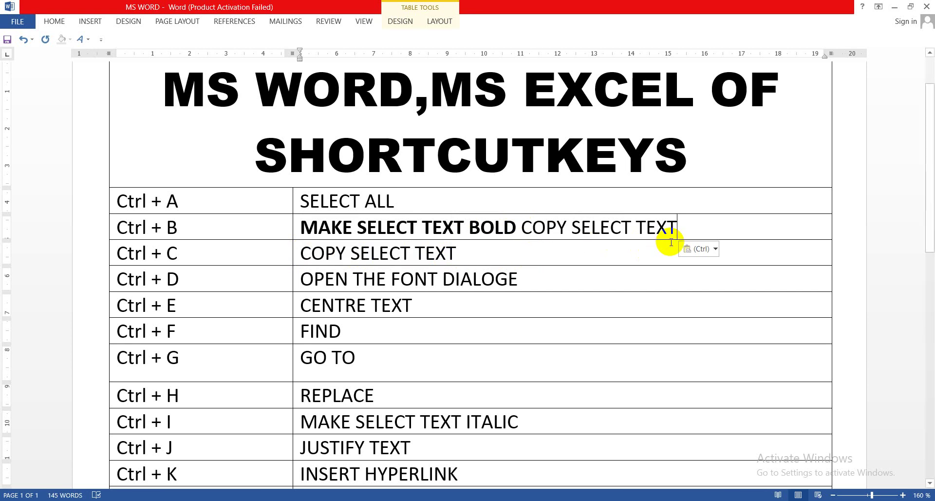
pyautogui.hotkey('ctrl', 'v')
pyautogui.hotkey('ctrl', 'z')
pyautogui.moveTo(520, 227); pyautogui.dragTo(692, 226)
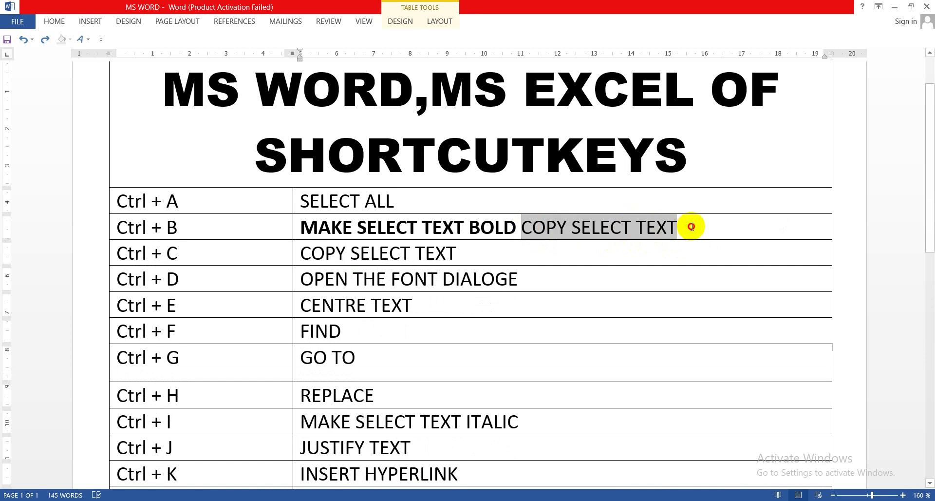
pyautogui.press('Delete')
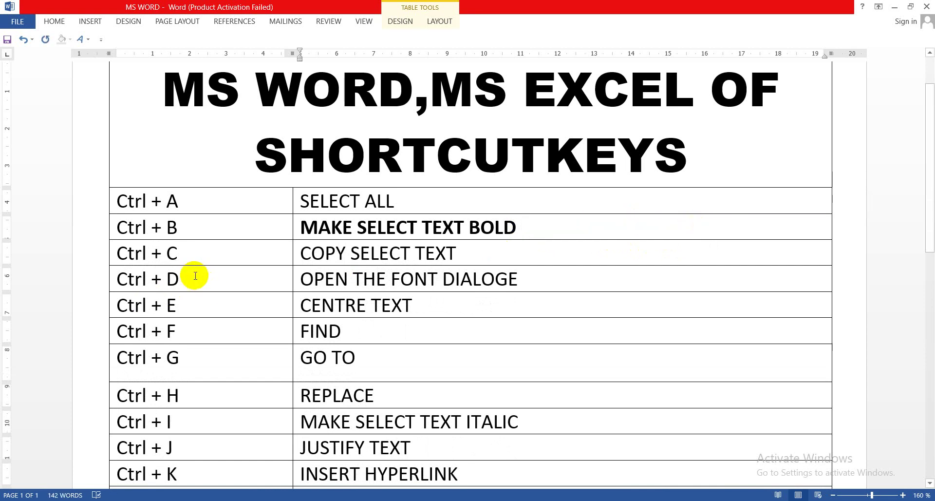
pyautogui.click(196, 276)
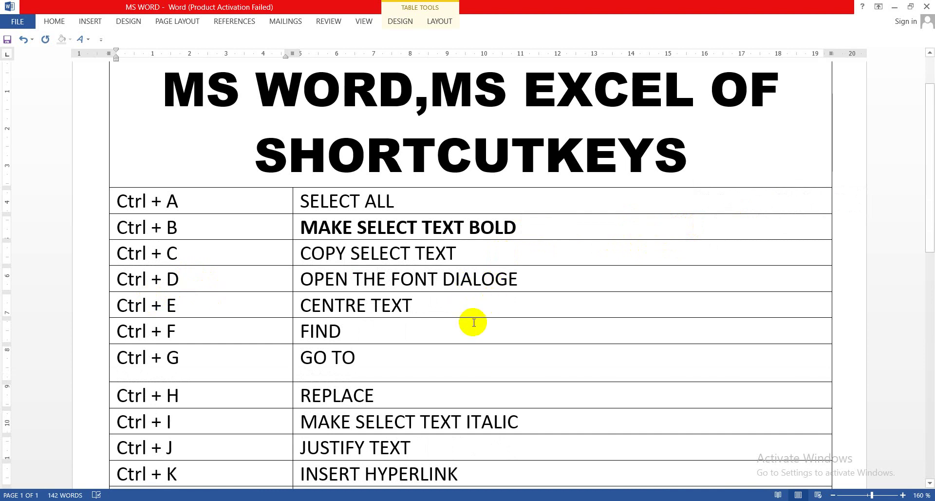
pyautogui.hotkey('ctrl', 'd')
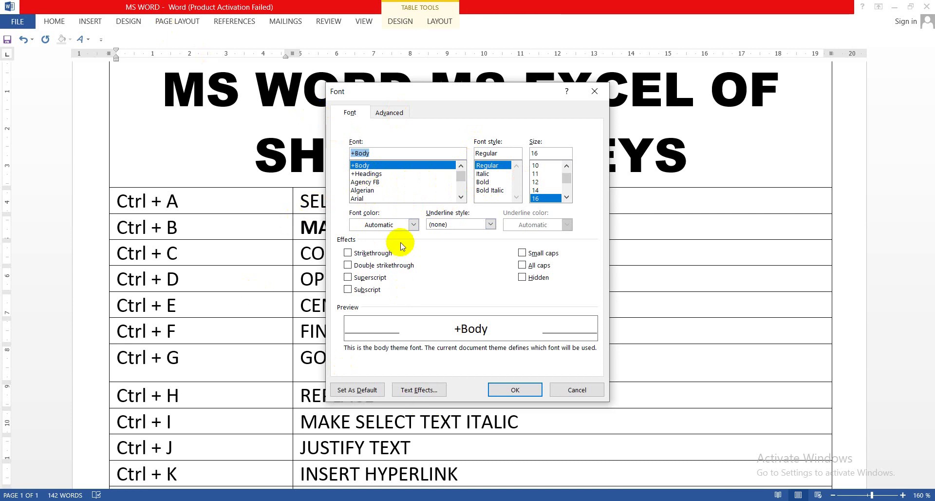
pyautogui.click(569, 392)
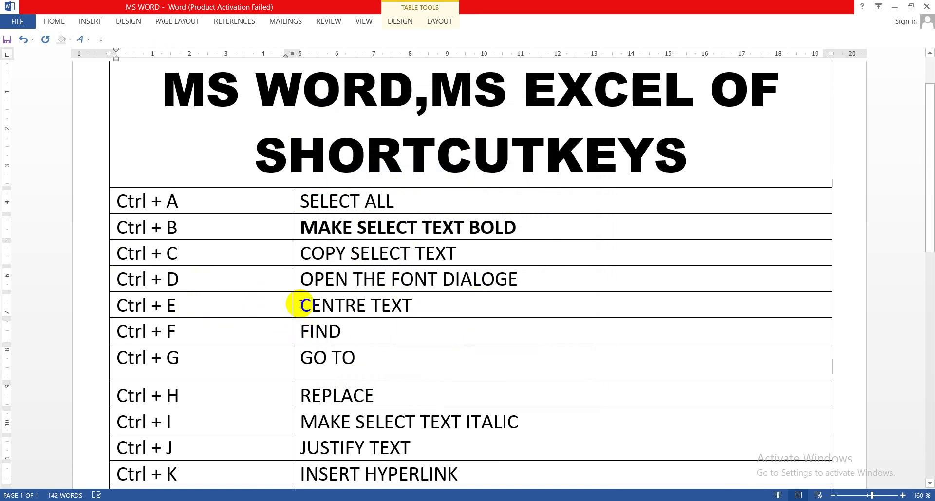
pyautogui.moveTo(302, 305); pyautogui.dragTo(422, 311)
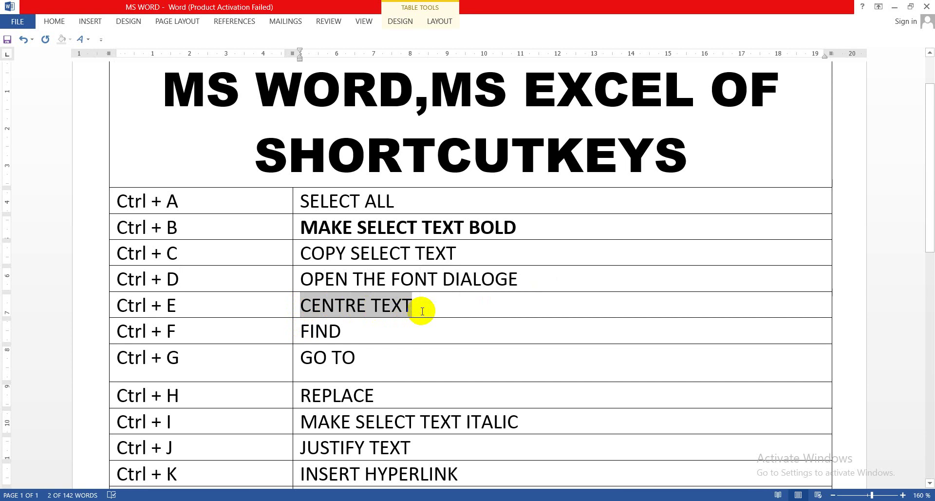
pyautogui.hotkey('ctrl', 'e')
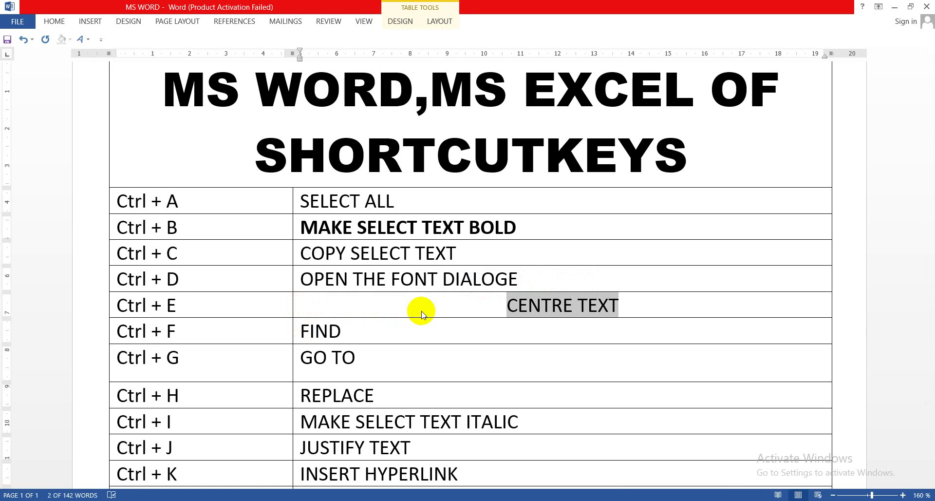
pyautogui.hotkey('ctrl', 'z')
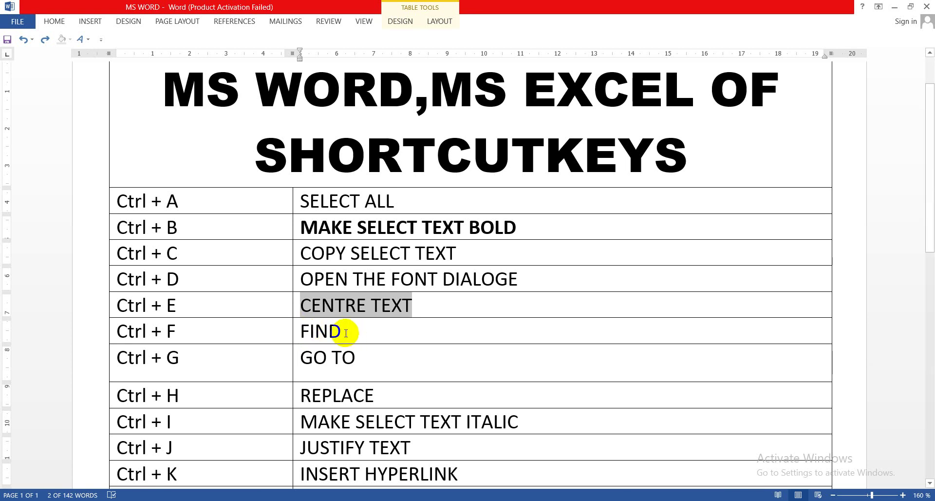
pyautogui.hotkey('ctrl', 'f')
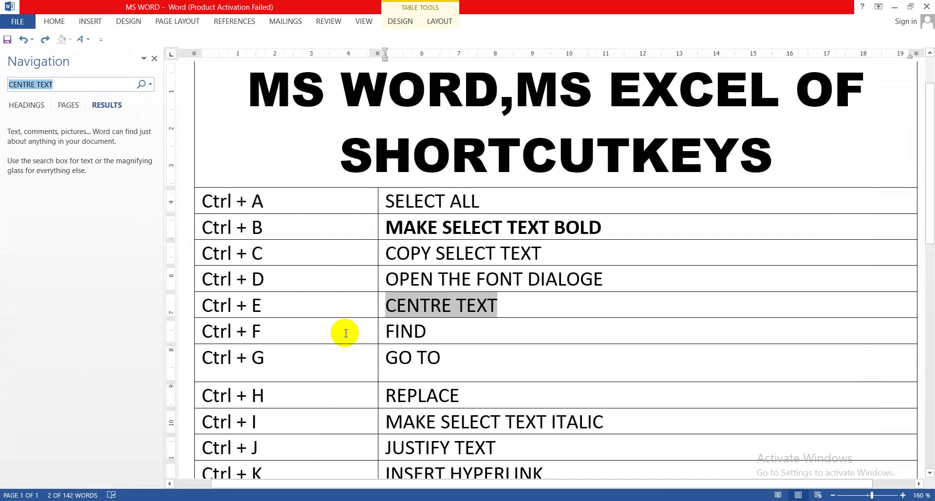
pyautogui.click(55, 84)
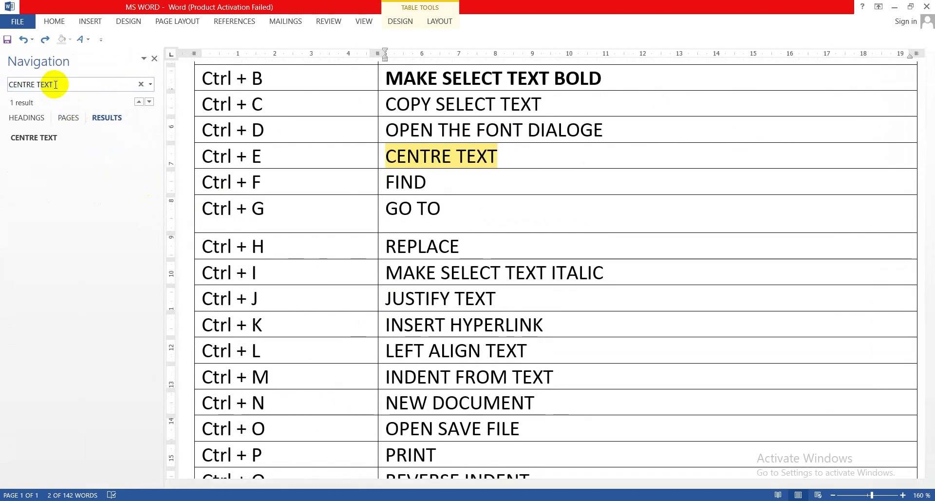
pyautogui.press('BackSpace')
pyautogui.press('BackSpace')
pyautogui.press('BackSpace')
pyautogui.press('BackSpace')
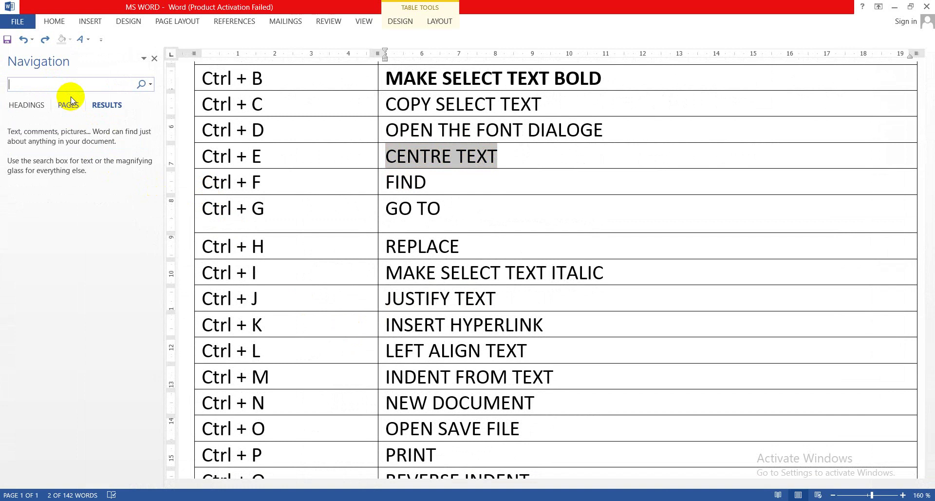
pyautogui.write('PRIN')
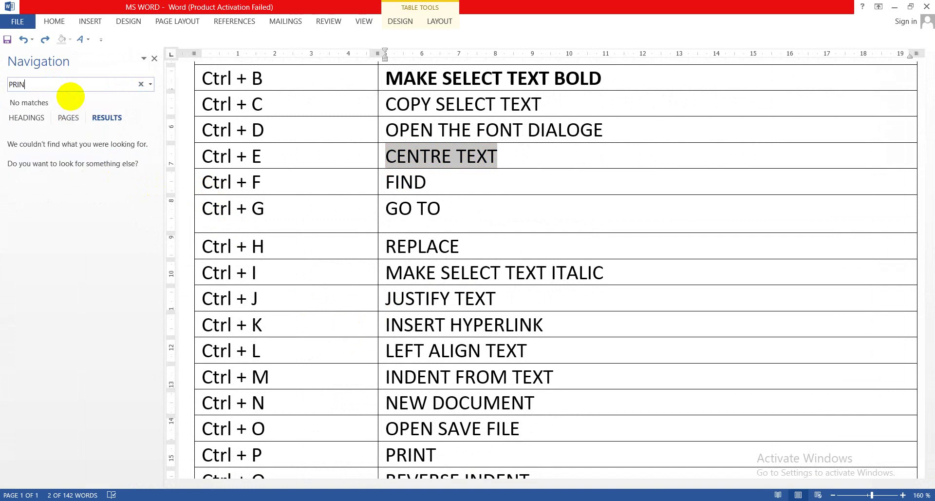
pyautogui.write('T')
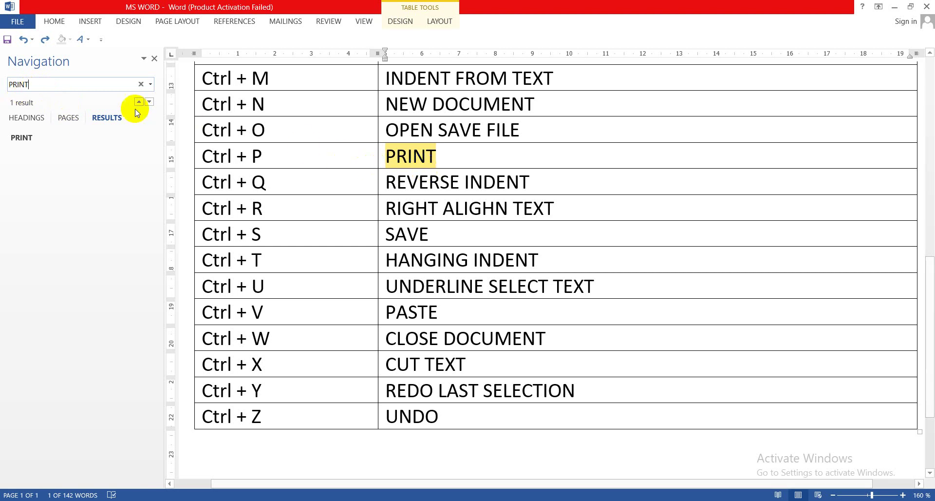
pyautogui.click(142, 85)
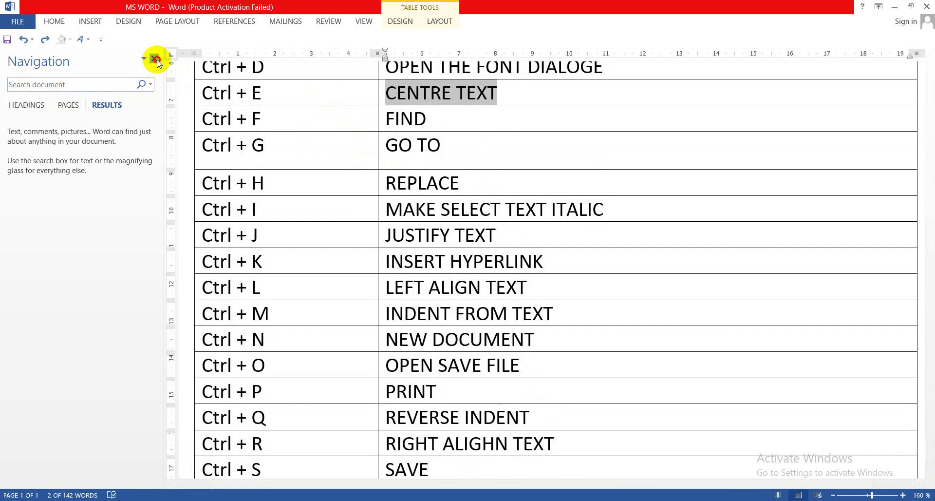
pyautogui.click(155, 59)
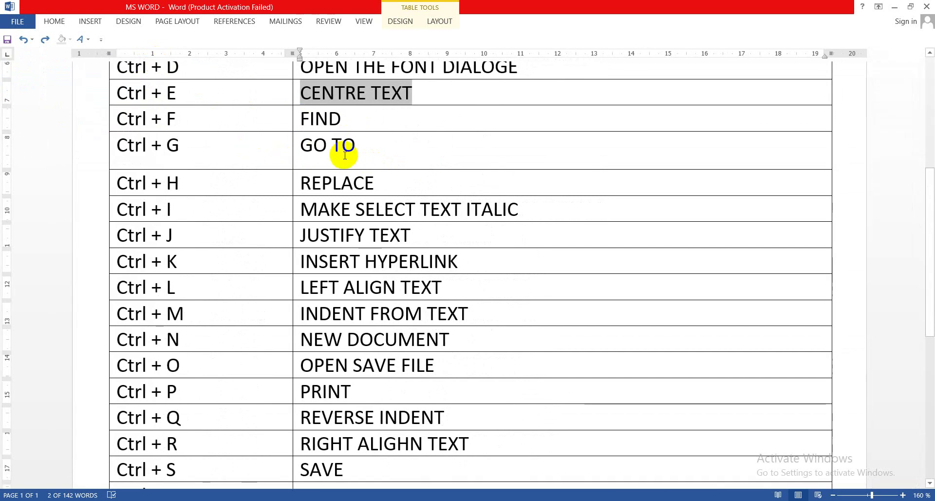
# Step: Use Go To (Ctrl+G) to jump to line 4, close it, and scroll back to the top
pyautogui.click(365, 209)
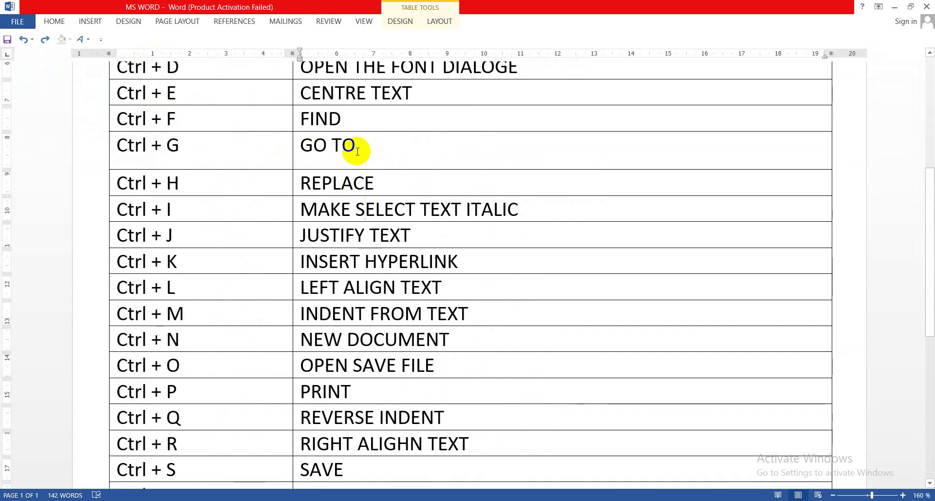
pyautogui.hotkey('ctrl', 'g')
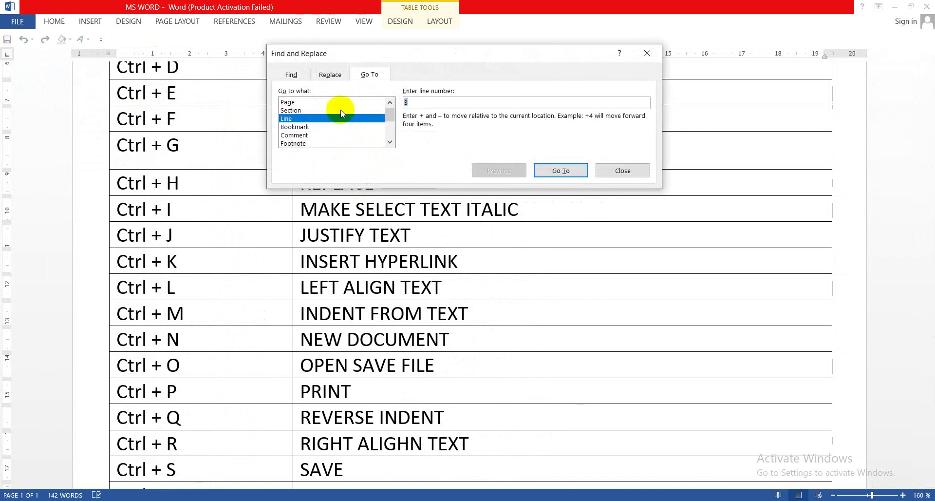
pyautogui.click(288, 119)
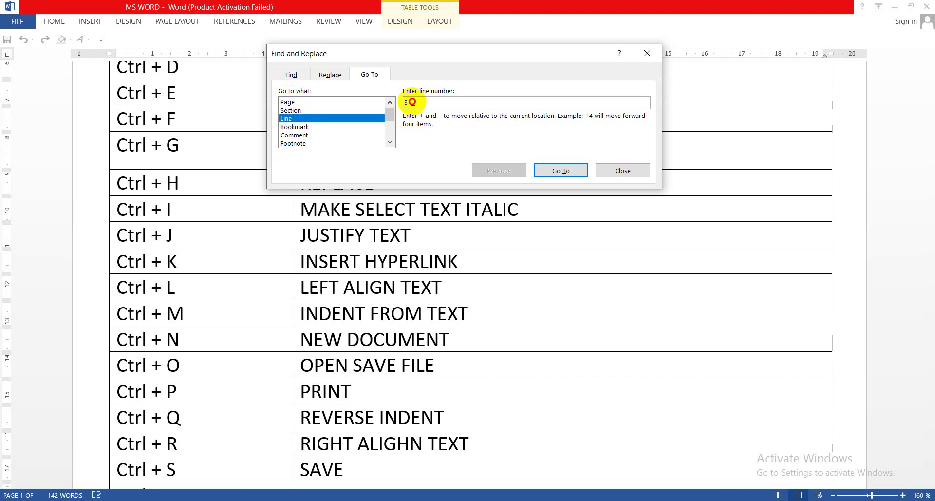
pyautogui.write('4')
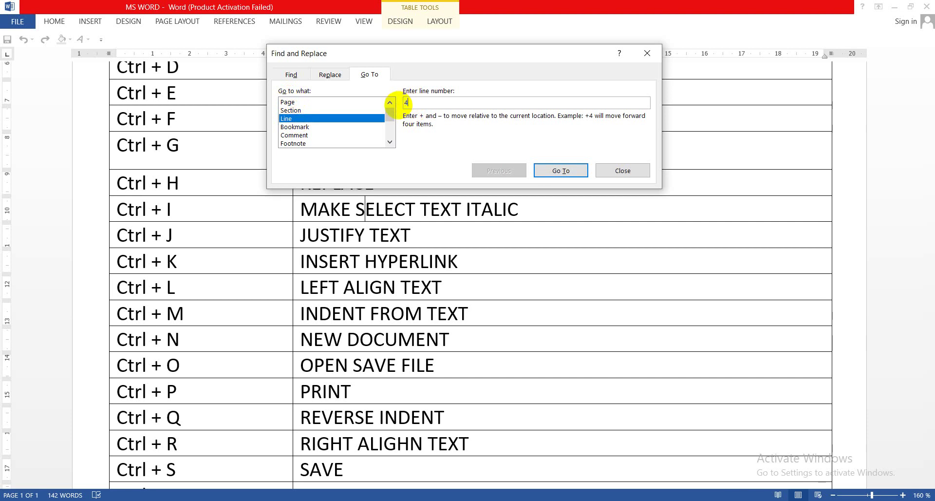
pyautogui.click(565, 170)
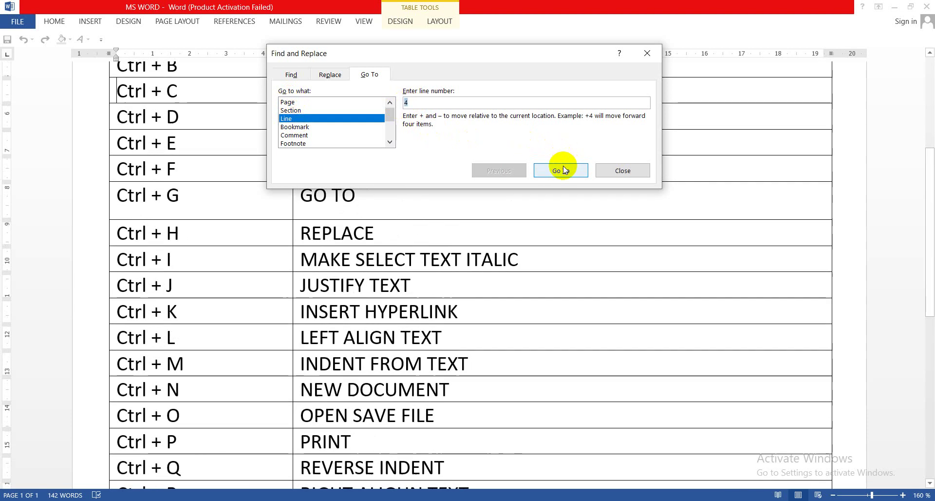
pyautogui.click(615, 170)
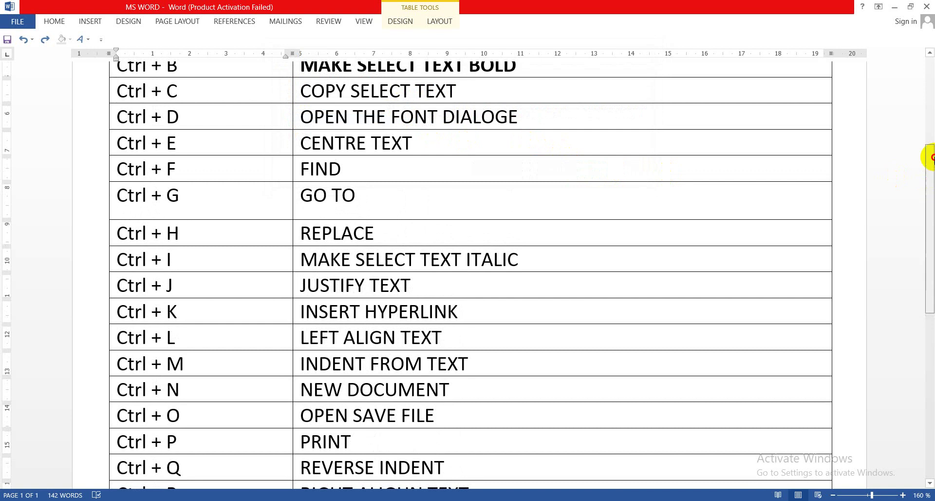
pyautogui.moveTo(930, 185); pyautogui.dragTo(928, 83)
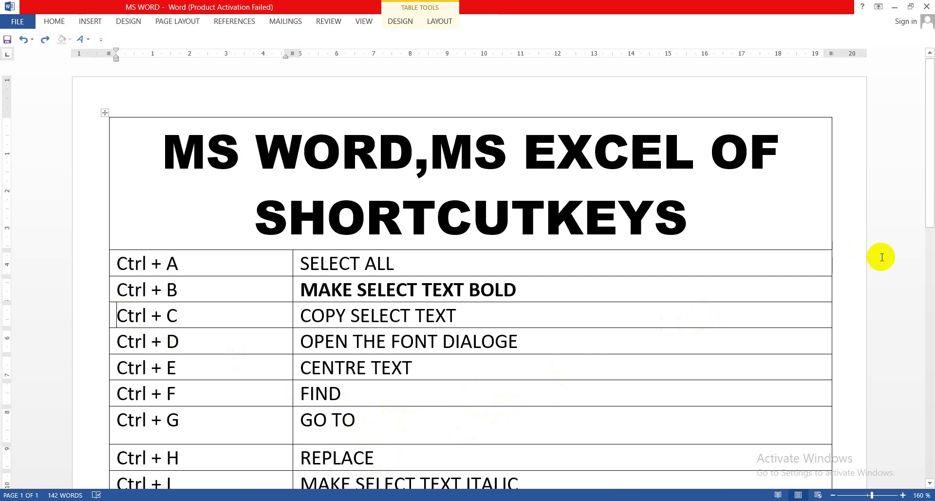
pyautogui.moveTo(930, 223); pyautogui.dragTo(920, 261)
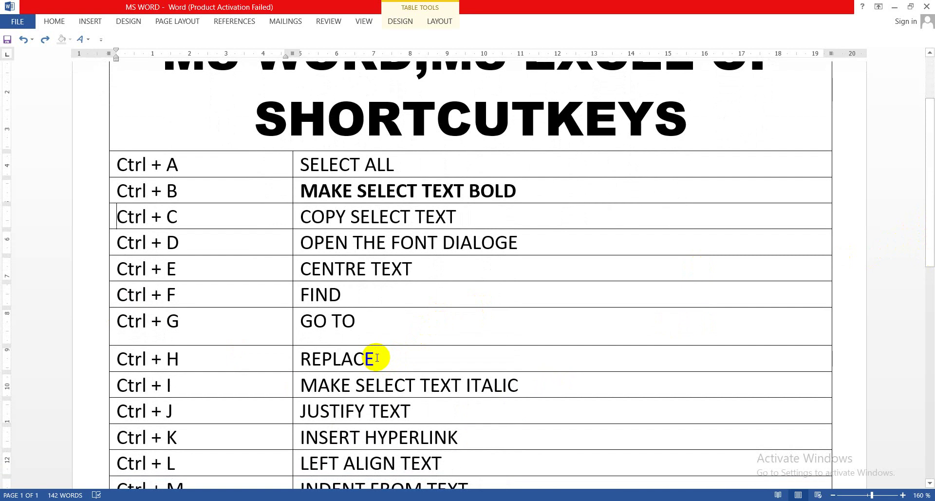
pyautogui.click(226, 362)
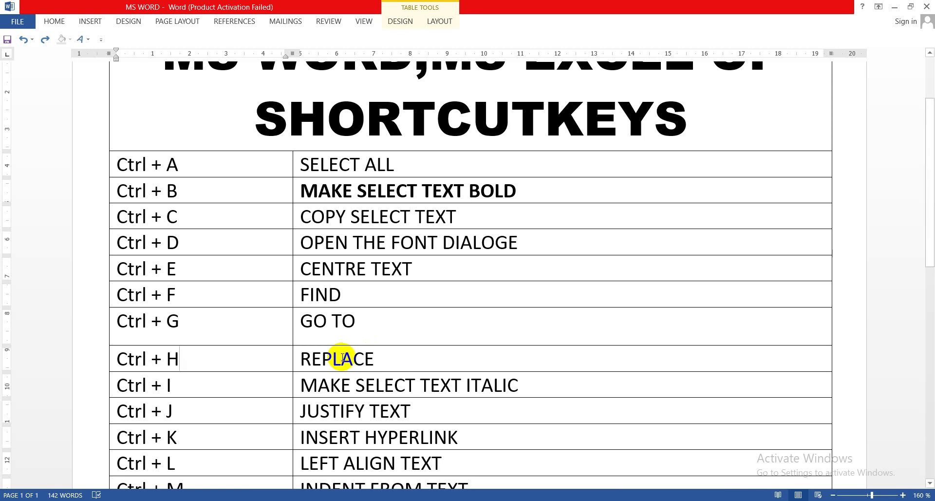
pyautogui.click(342, 358)
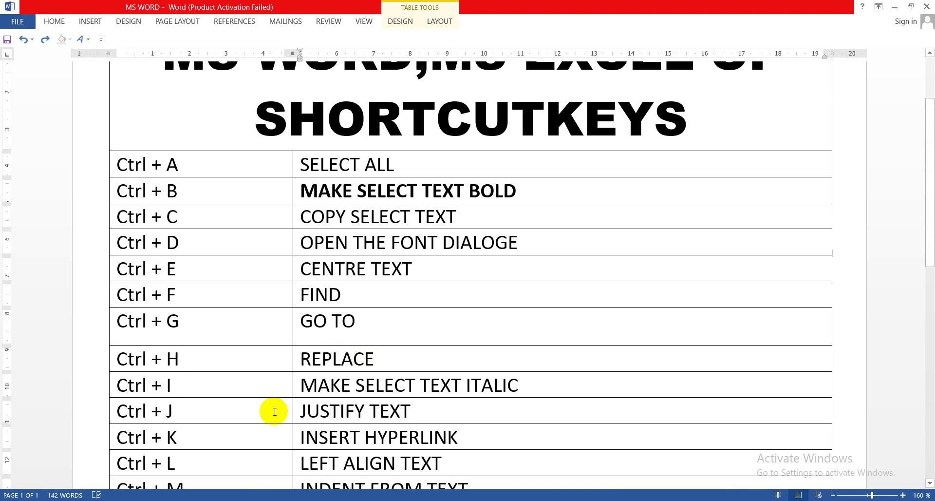
# Step: Replace 'GO TO' with 'COME' in the Ctrl + G row using Find and Replace
pyautogui.hotkey('ctrl', 'h')
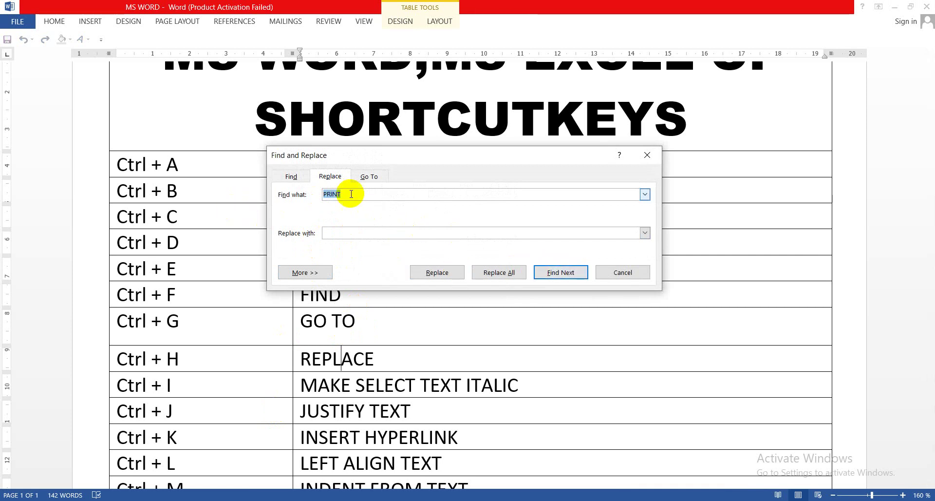
pyautogui.click(346, 193)
pyautogui.press('BackSpace')
pyautogui.press('BackSpace')
pyautogui.press('BackSpace')
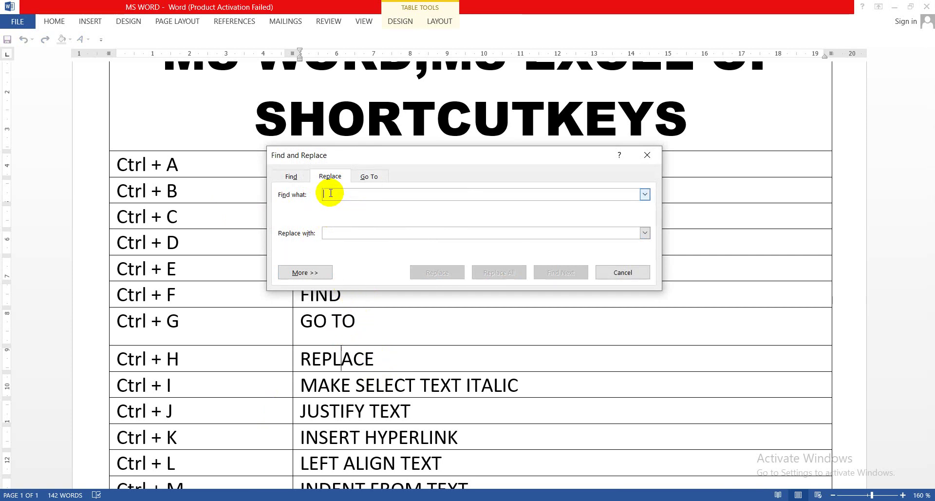
pyautogui.write('GO')
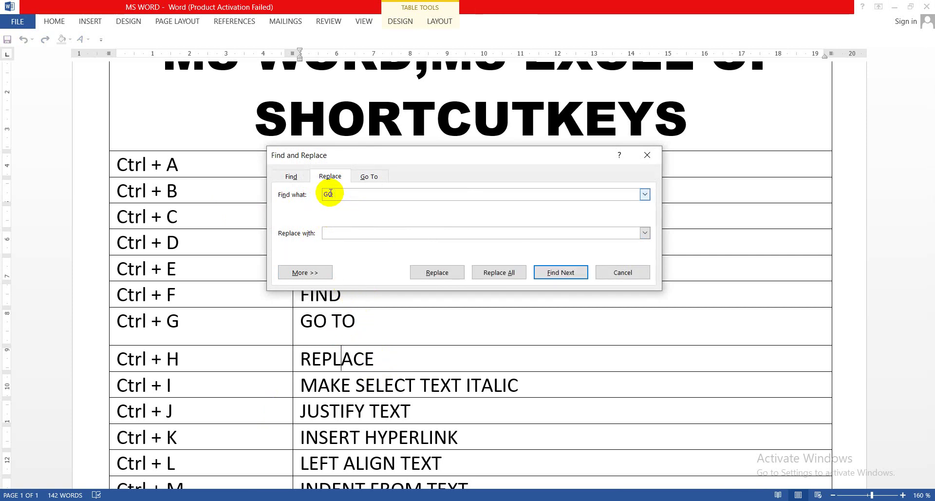
pyautogui.write(' TO')
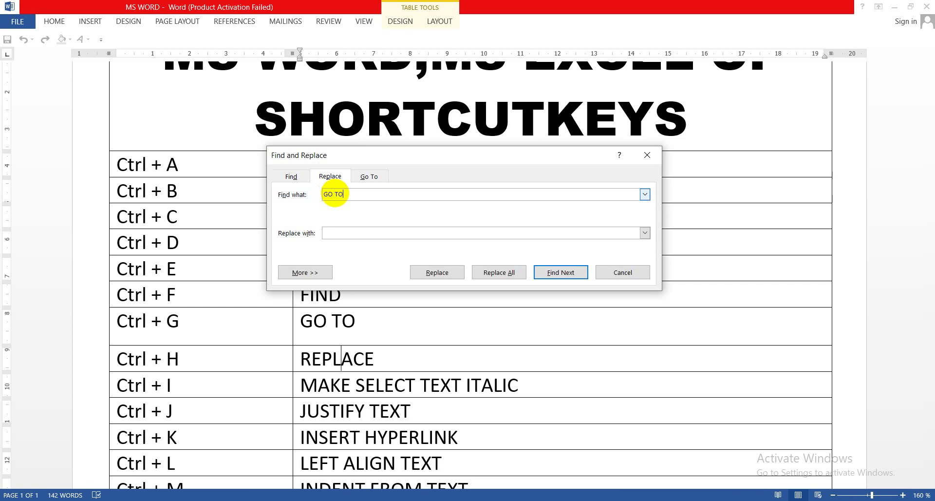
pyautogui.click(340, 234)
pyautogui.write('C')
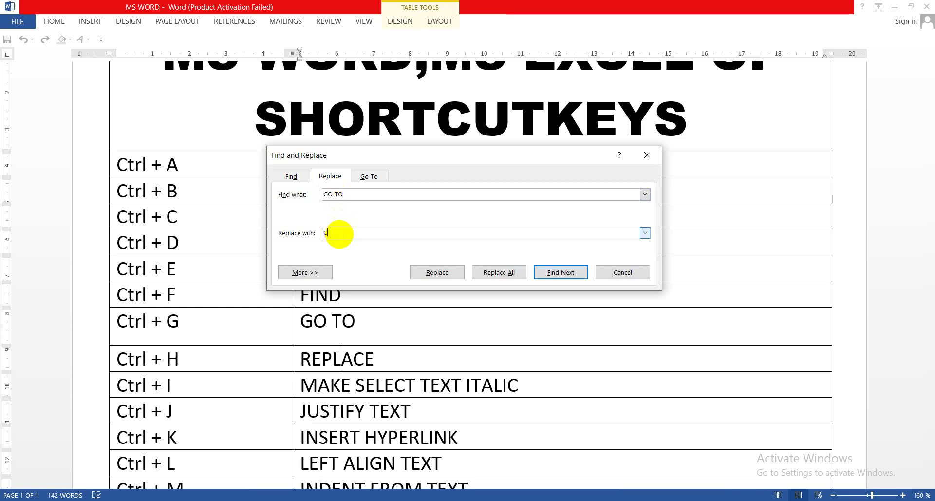
pyautogui.write('OME')
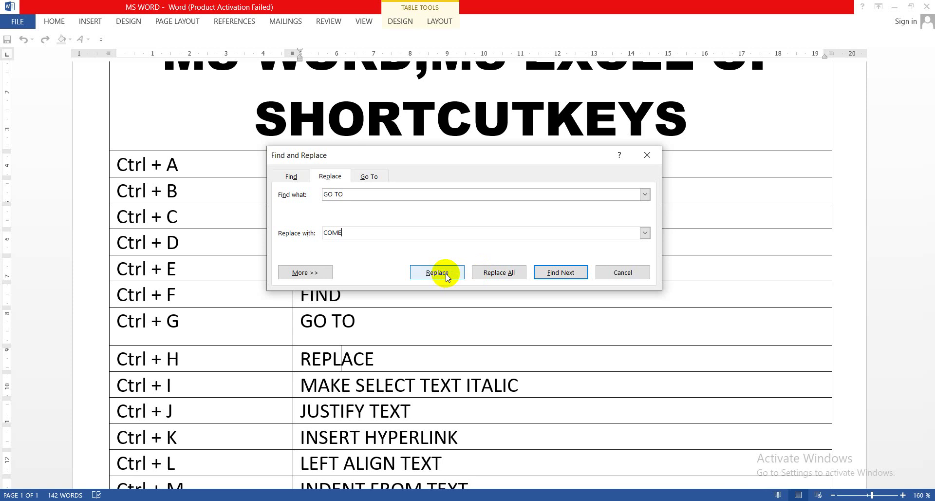
pyautogui.click(437, 272)
pyautogui.click(446, 275)
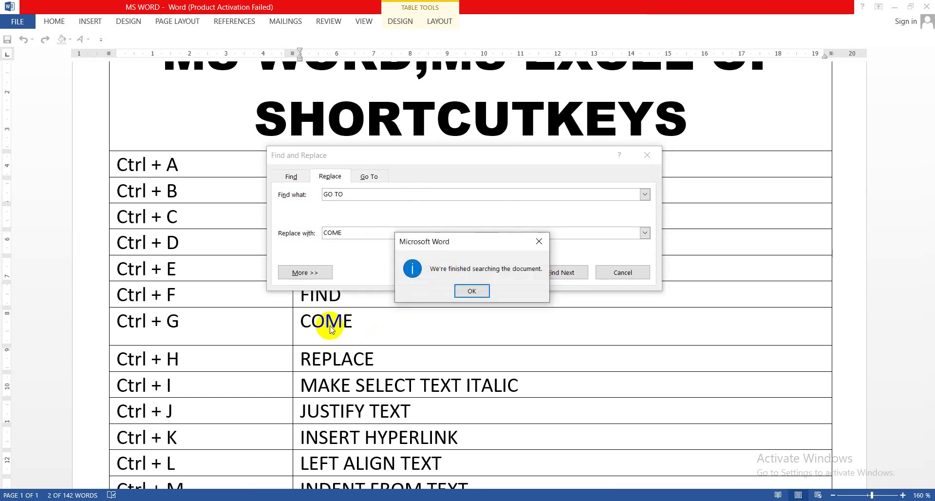
pyautogui.click(538, 239)
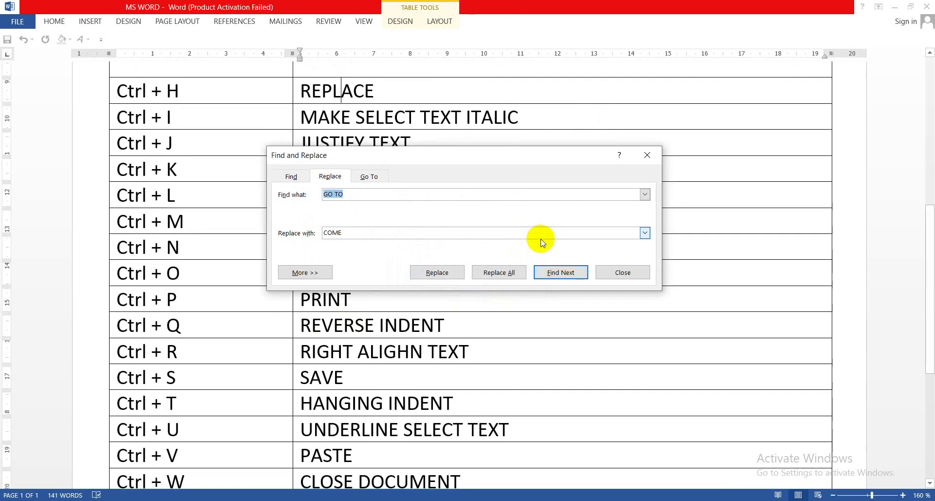
pyautogui.click(613, 271)
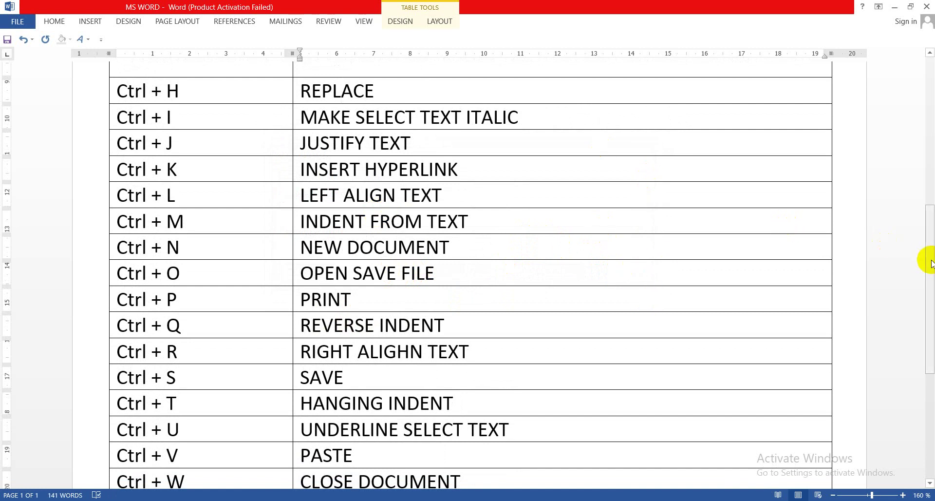
pyautogui.moveTo(931, 261); pyautogui.dragTo(932, 223)
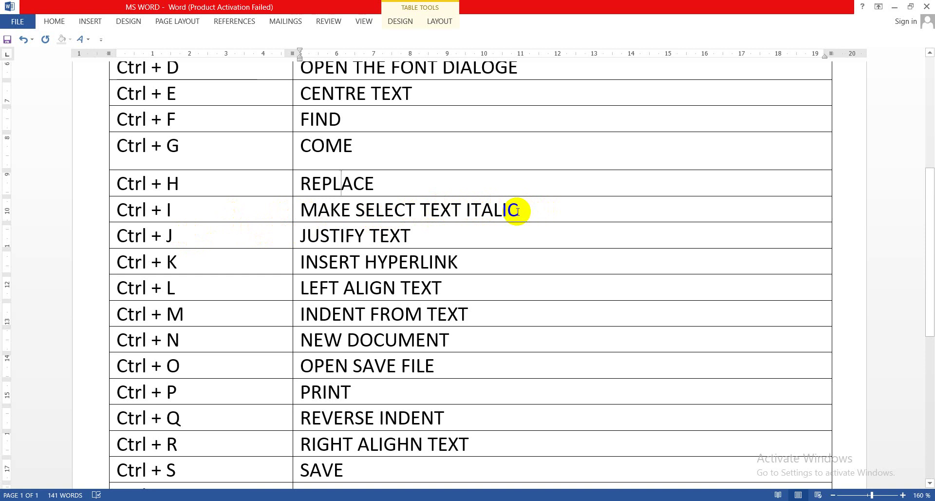
pyautogui.moveTo(518, 211); pyautogui.dragTo(334, 213)
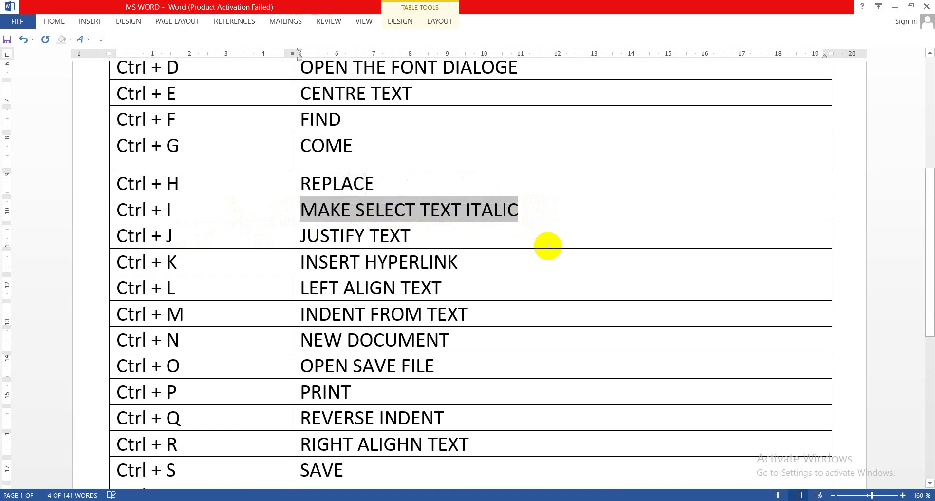
pyautogui.hotkey('ctrl', 'i')
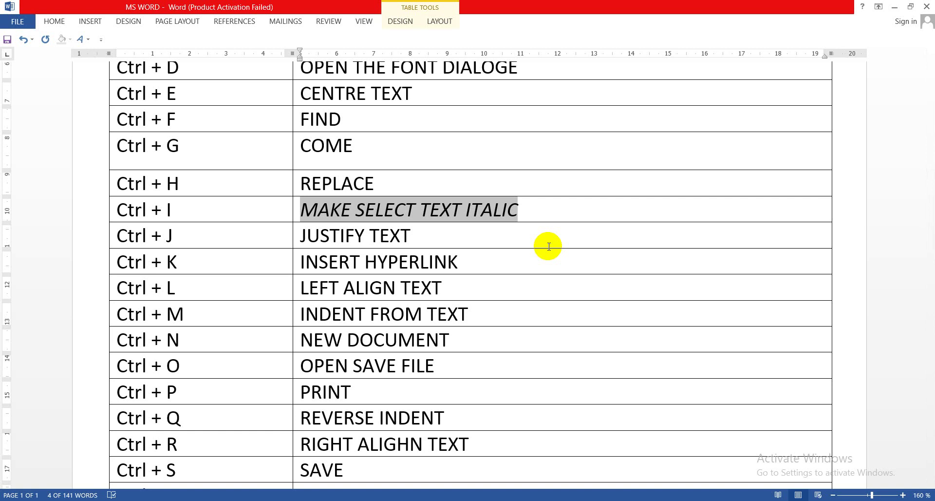
pyautogui.hotkey('ctrl', 'i')
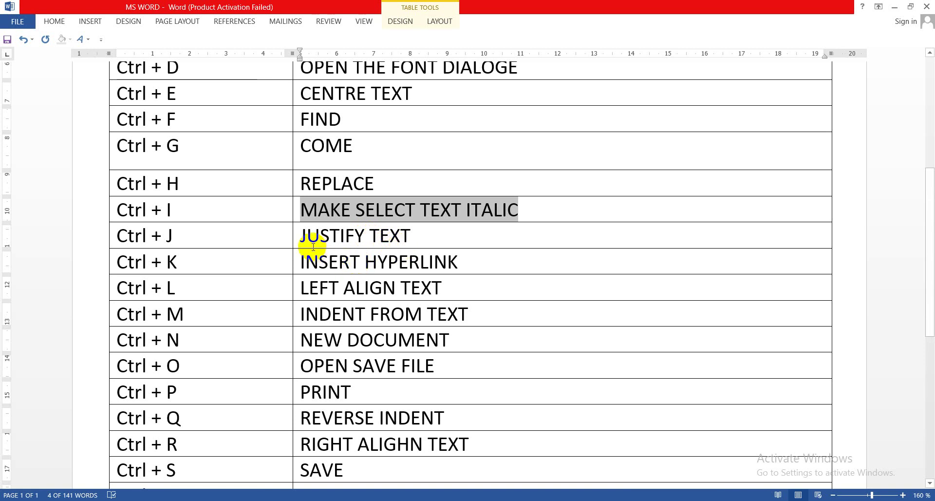
# Step: Select the JUSTIFY TEXT cell and create a new blank document
pyautogui.moveTo(307, 236); pyautogui.dragTo(390, 236)
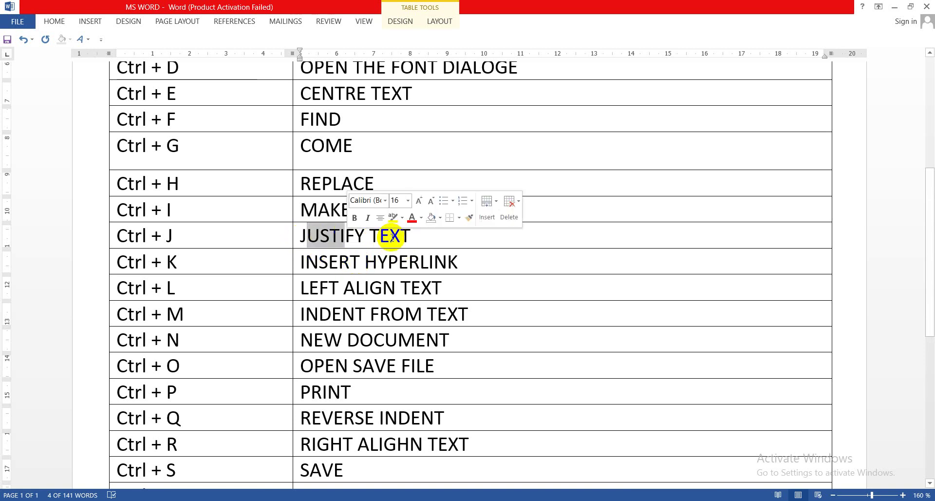
pyautogui.click(300, 239)
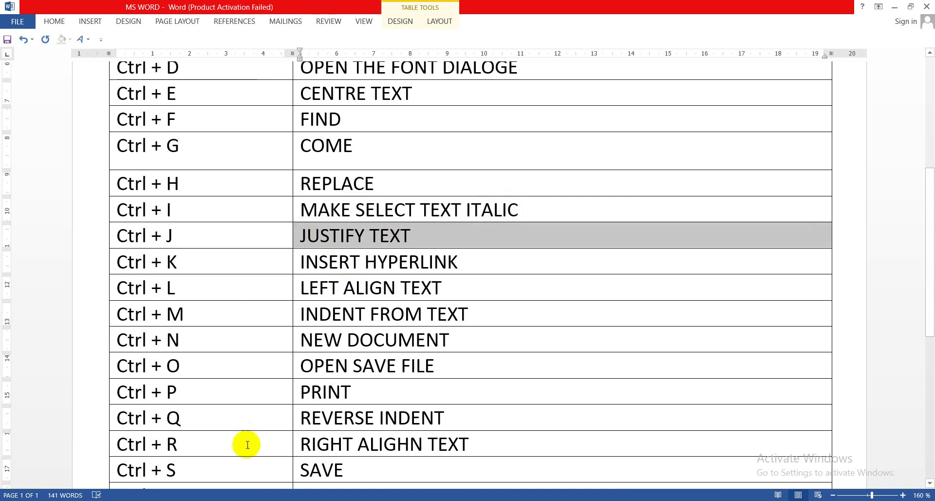
pyautogui.click(17, 24)
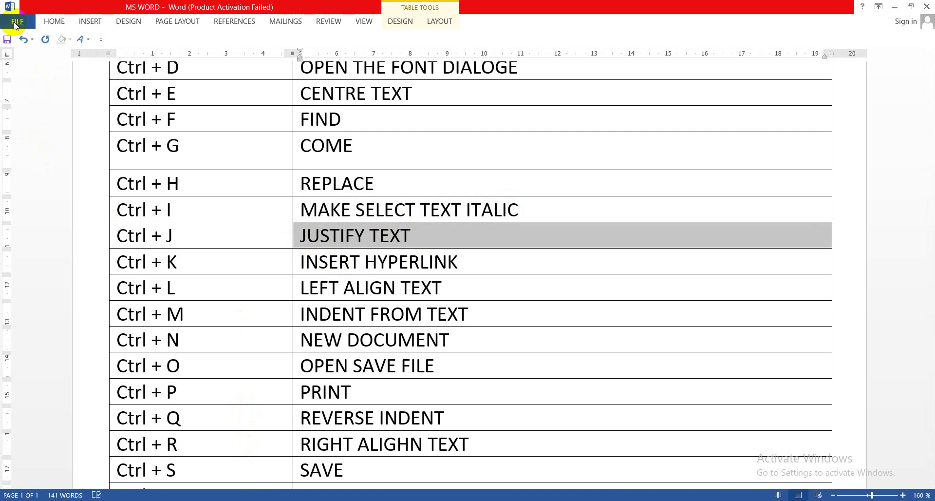
pyautogui.click(20, 69)
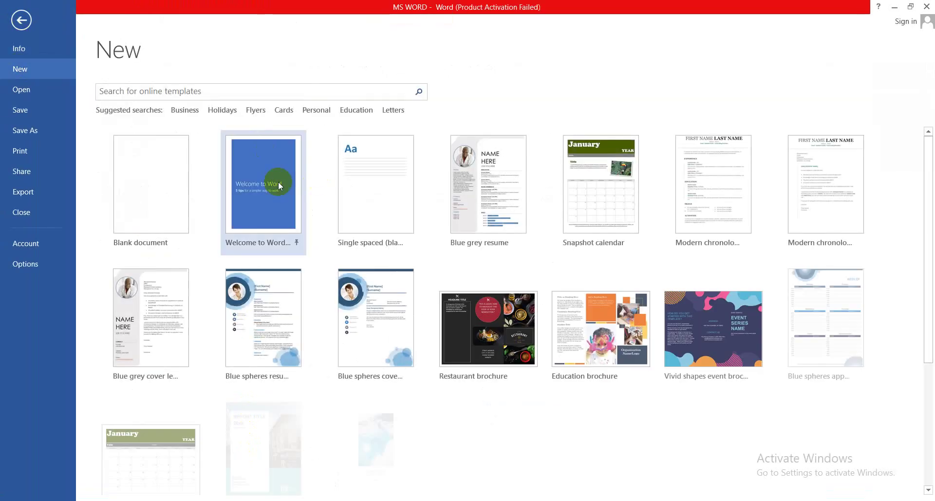
pyautogui.click(152, 184)
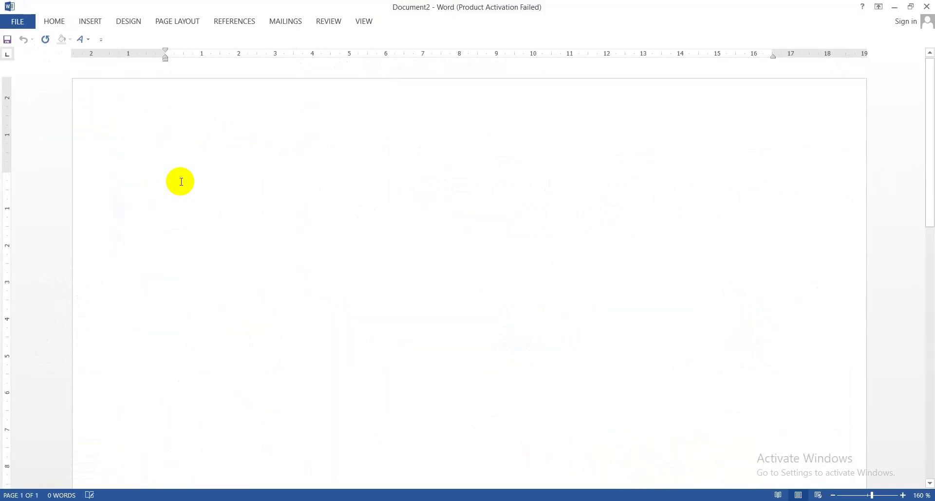
# Step: Fill the new document with five sample paragraphs using =RAND()
pyautogui.write('K=RAN')
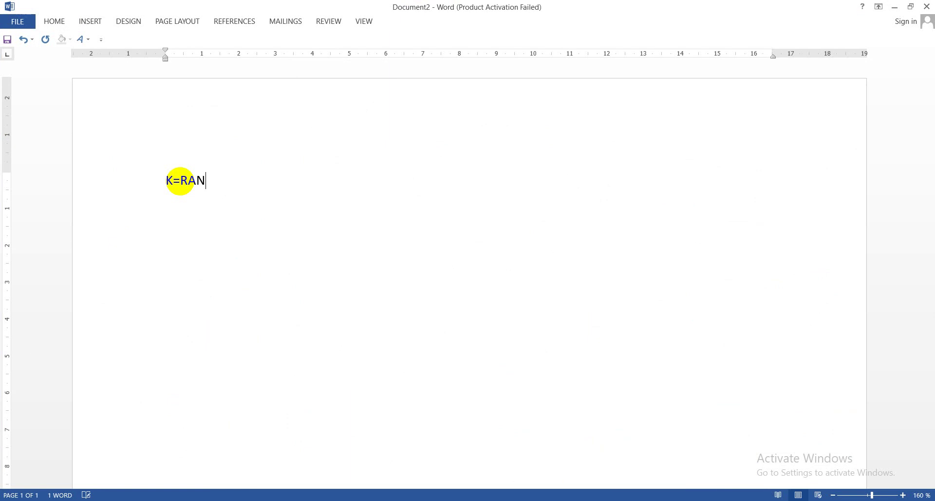
pyautogui.write('D')
pyautogui.press('BackSpace')
pyautogui.press('BackSpace')
pyautogui.press('BackSpace')
pyautogui.press('BackSpace')
pyautogui.press('BackSpace')
pyautogui.press('BackSpace')
pyautogui.write('=')
pyautogui.write('RAND')
pyautogui.write('()')
pyautogui.press('Return')
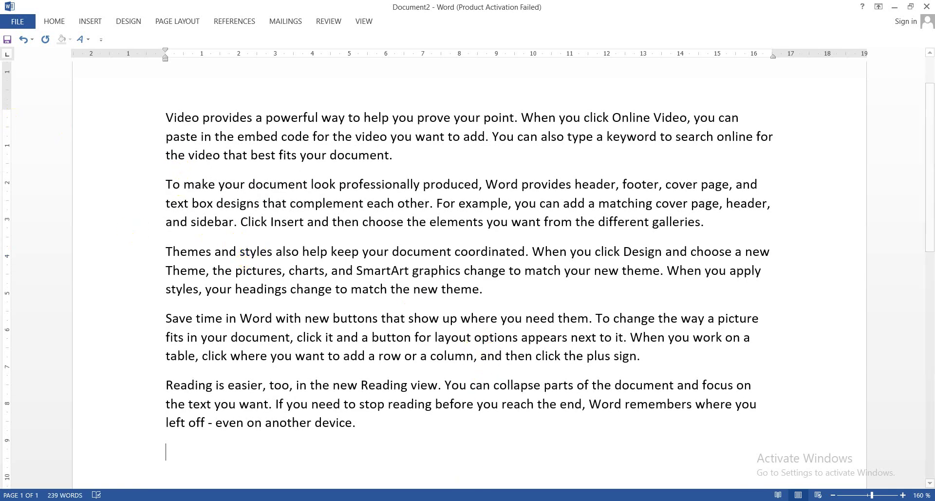
# Step: Justify all of Document2's sample paragraphs with Ctrl+A and Ctrl+J
pyautogui.click(397, 455)
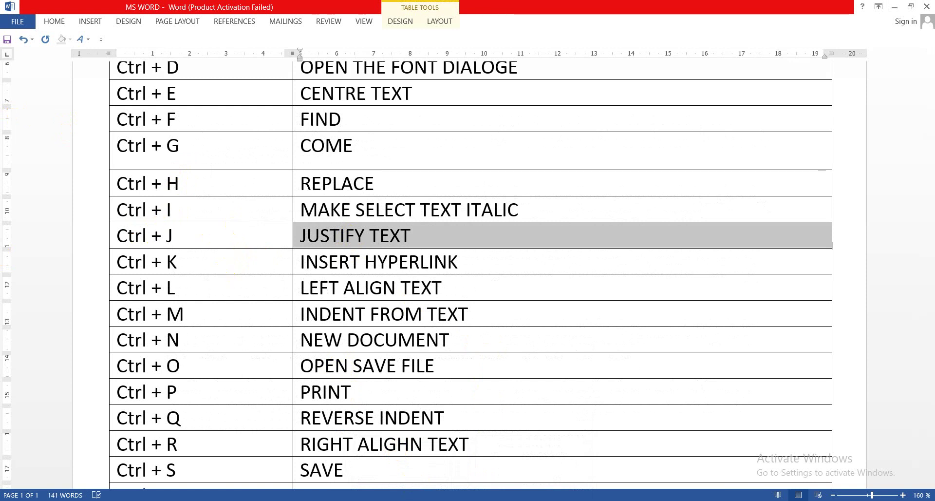
pyautogui.click(466, 500)
pyautogui.click(519, 470)
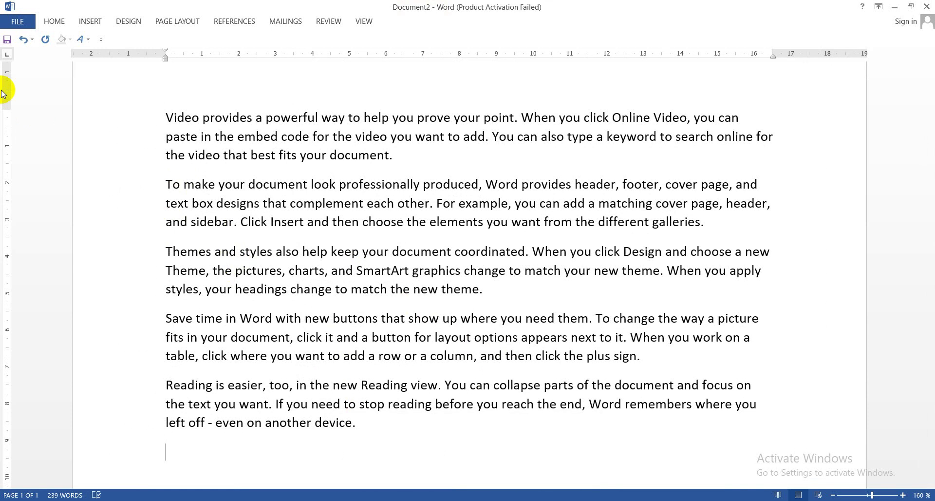
pyautogui.hotkey('ctrl', 'a')
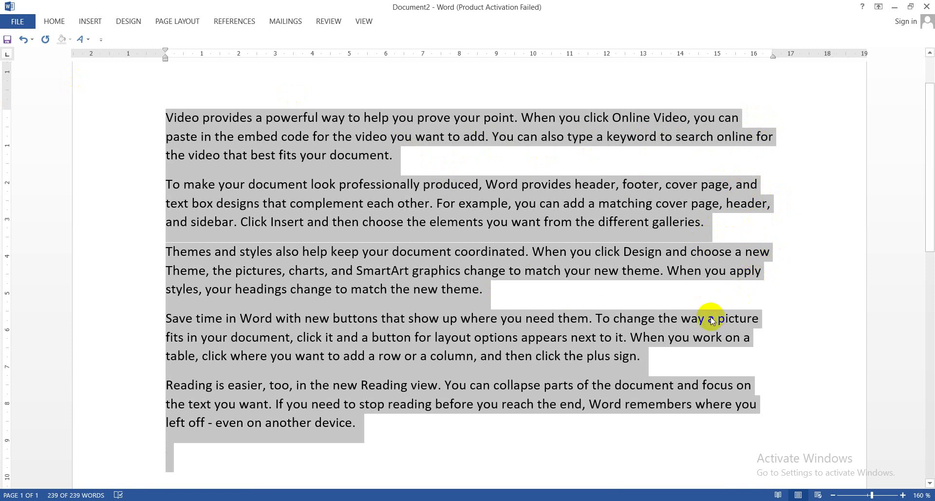
pyautogui.hotkey('ctrl', 'j')
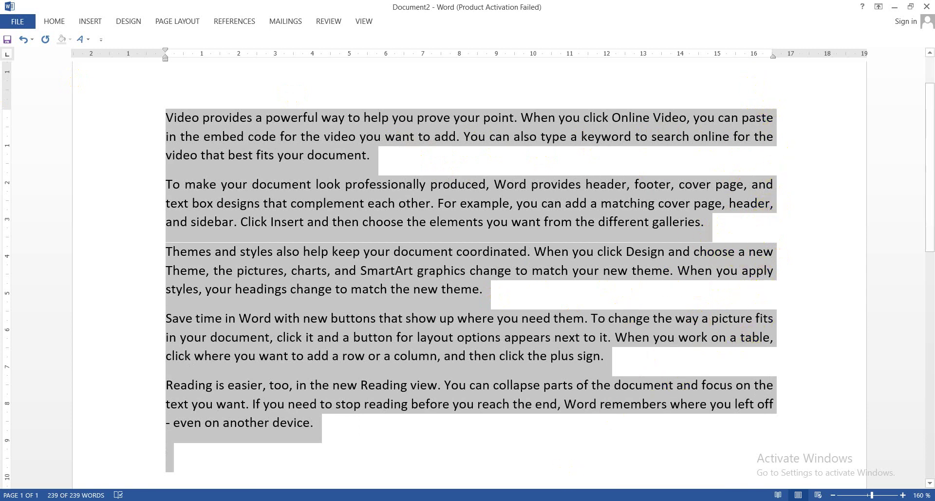
pyautogui.click(465, 500)
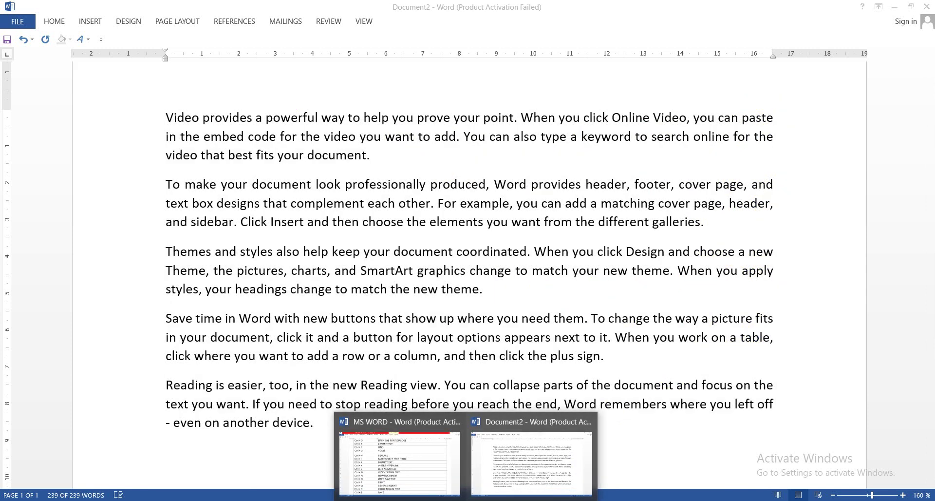
pyautogui.moveTo(399, 453)
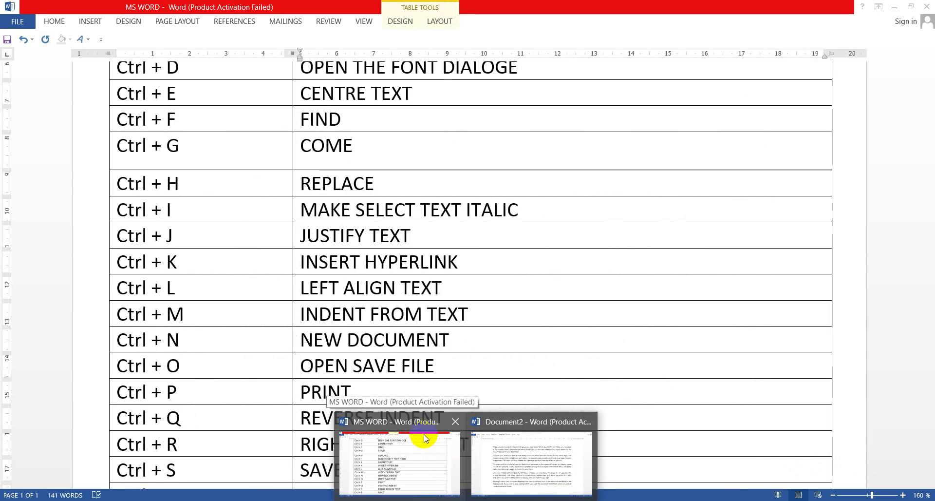
# Step: Hyperlink the word JUSTIFY in the Ctrl + J row to alphabets powe.pptx
pyautogui.click(424, 440)
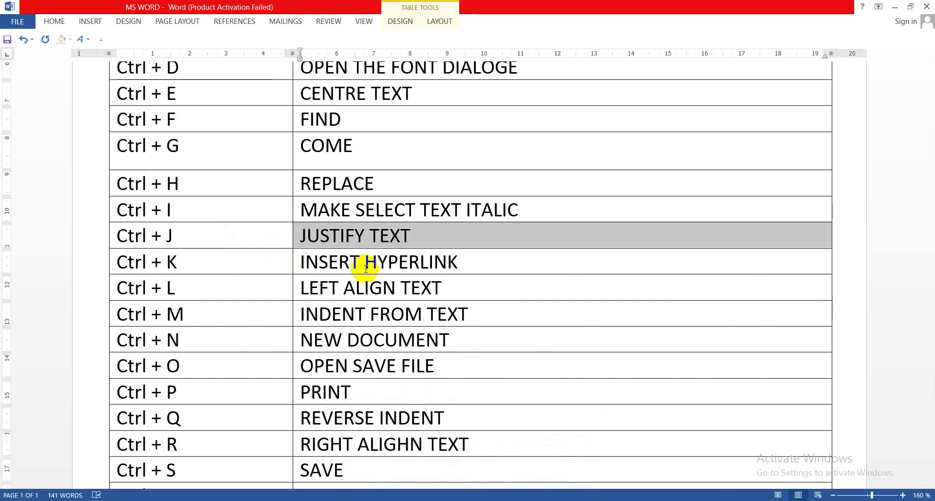
pyautogui.click(340, 229)
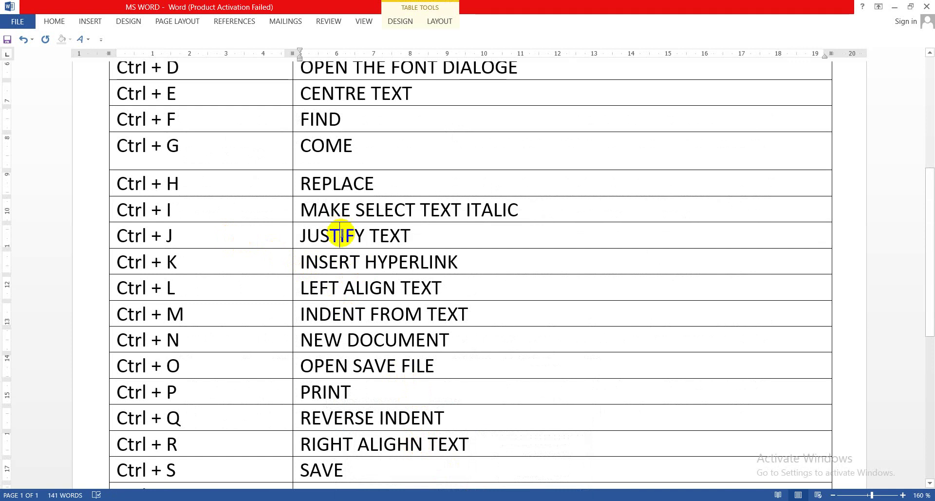
pyautogui.hotkey('ctrl', 'k')
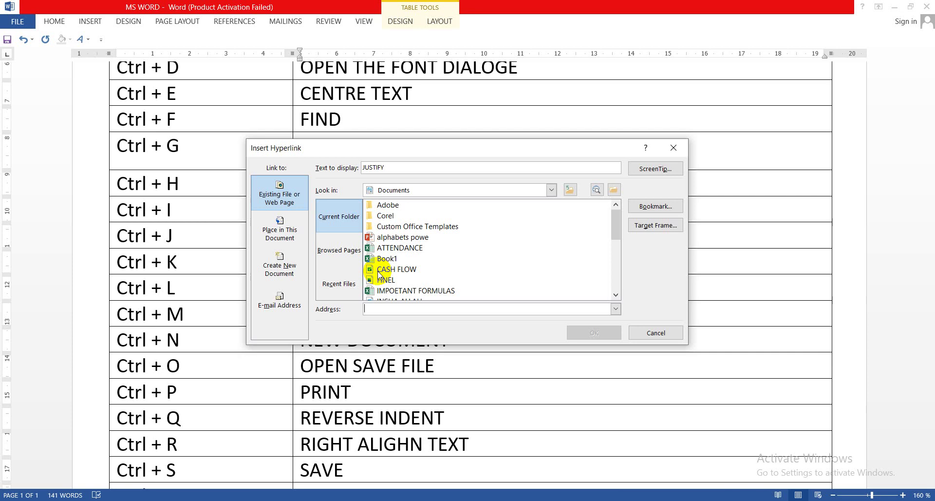
pyautogui.moveTo(375, 154); pyautogui.dragTo(378, 231)
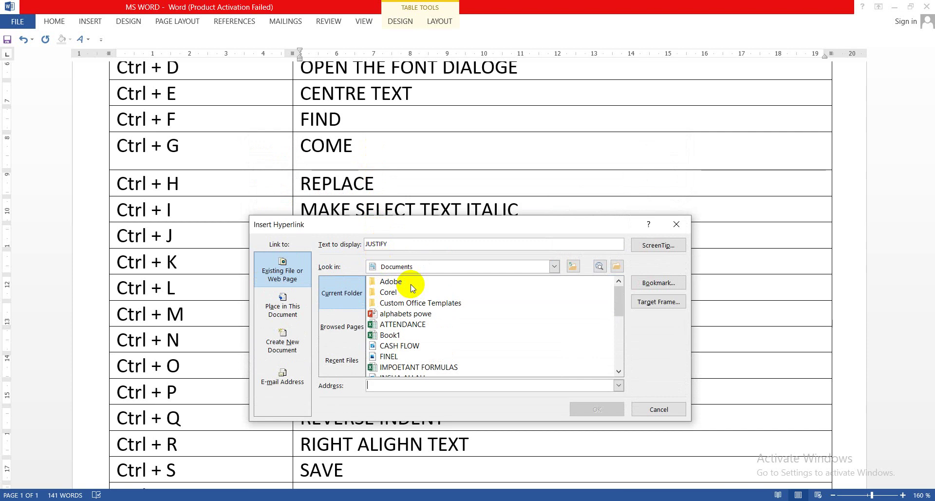
pyautogui.moveTo(392, 224); pyautogui.dragTo(395, 252)
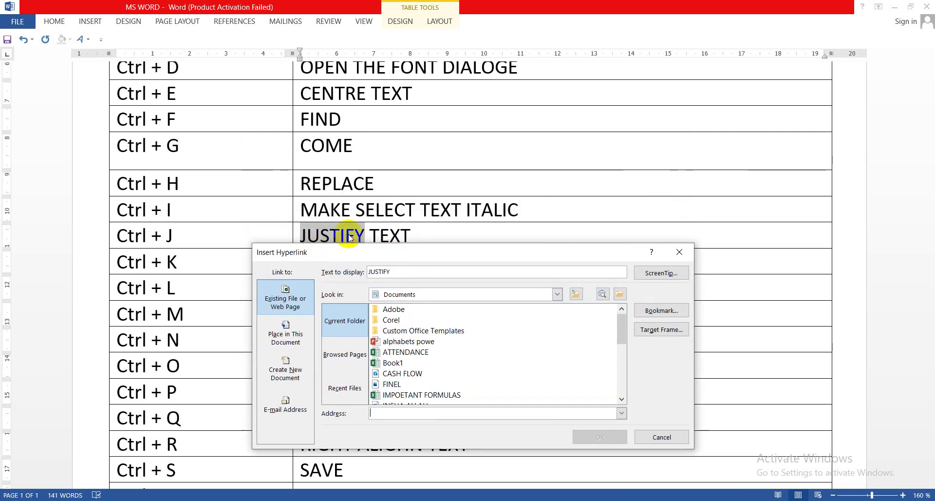
pyautogui.click(421, 344)
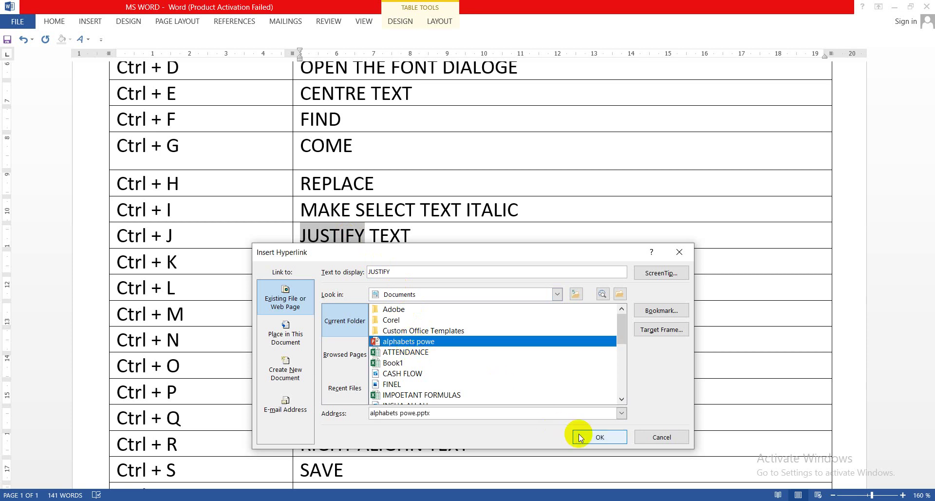
pyautogui.click(578, 435)
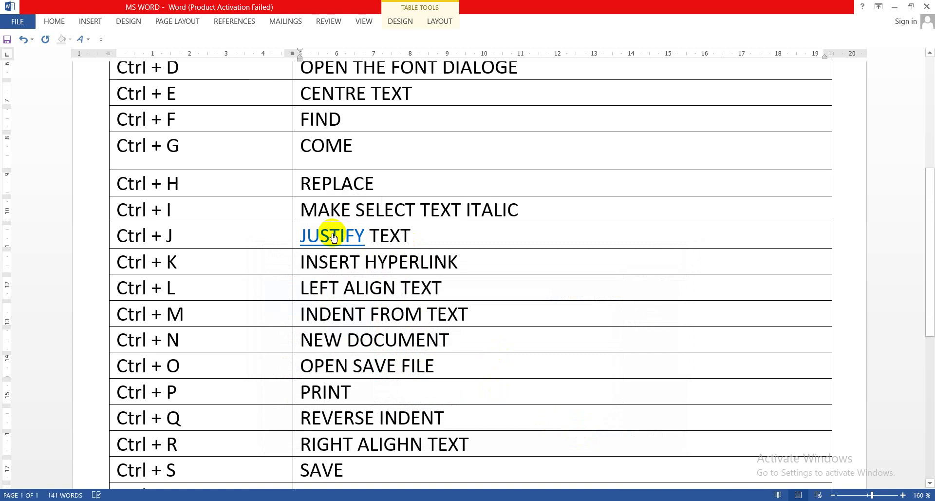
pyautogui.click(332, 235)
# Step: Follow the JUSTIFY link to alphabets powe, dismiss the activation notice, and return to Word
pyautogui.keyDown('ctrl'); pyautogui.click(332, 233); pyautogui.keyUp('ctrl')
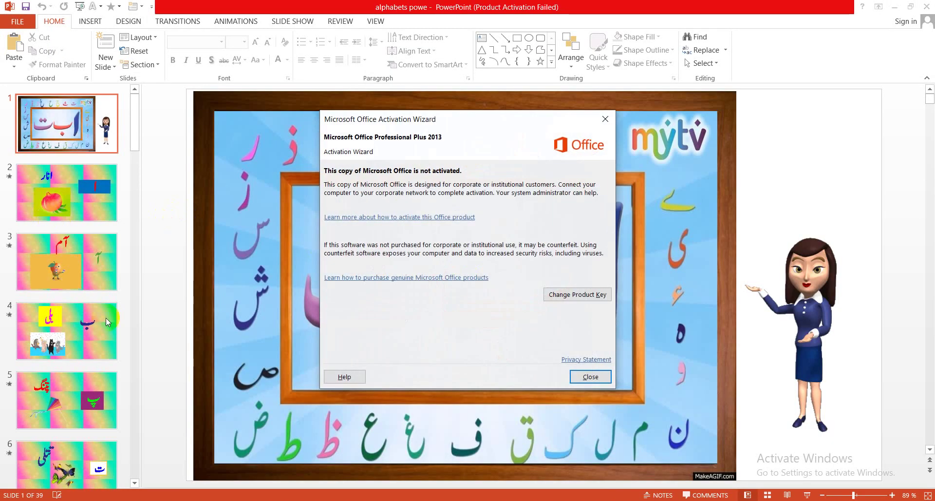
pyautogui.click(590, 378)
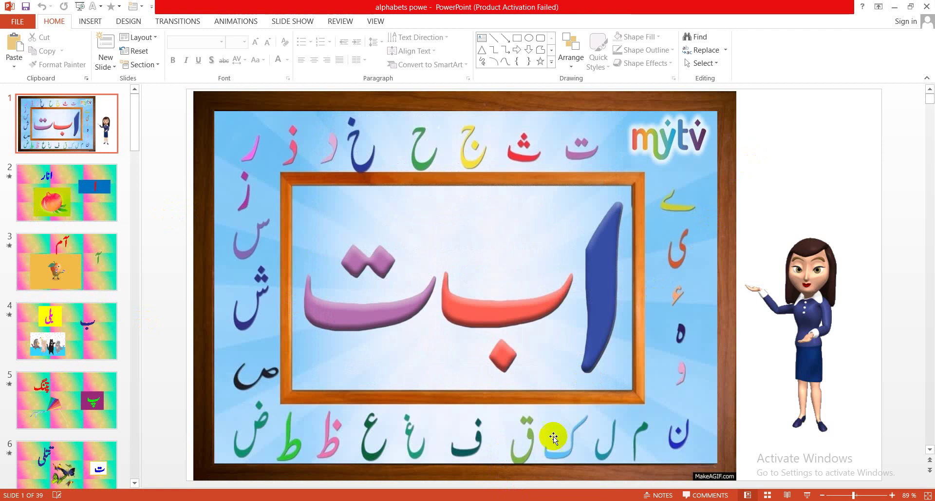
pyautogui.moveTo(467, 499)
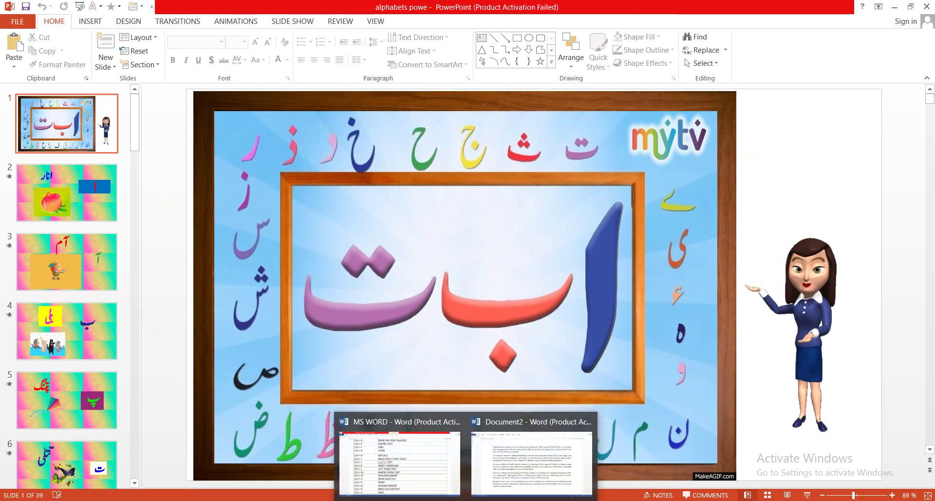
pyautogui.click(424, 464)
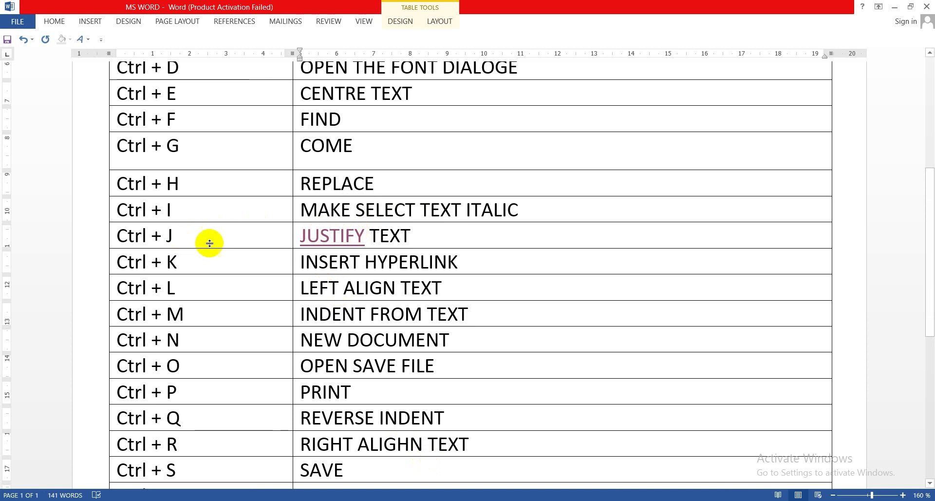
# Step: Select all Document2 text, toggle alignment left, justified, then left again
pyautogui.click(350, 263)
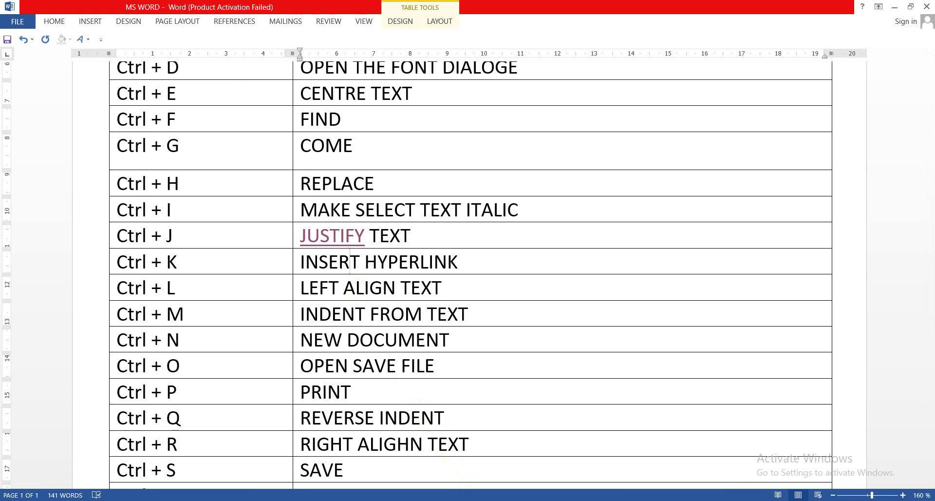
pyautogui.click(503, 458)
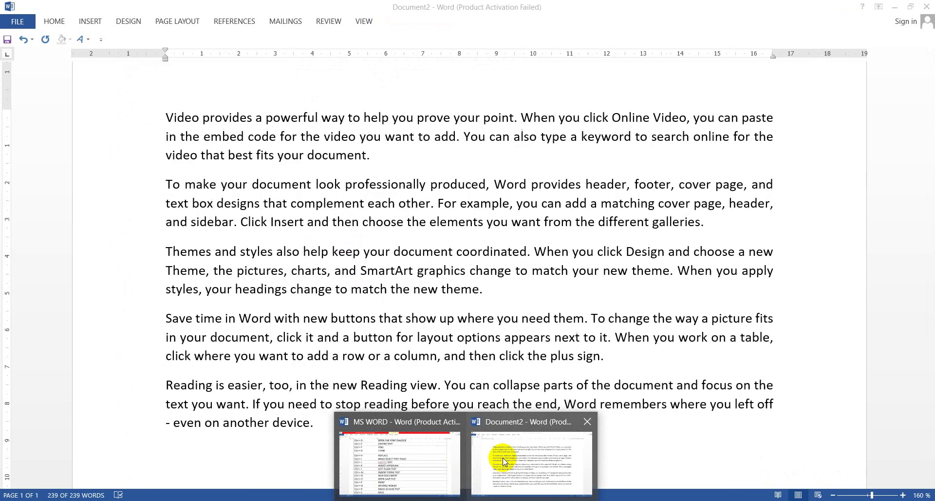
pyautogui.hotkey('ctrl', 'a')
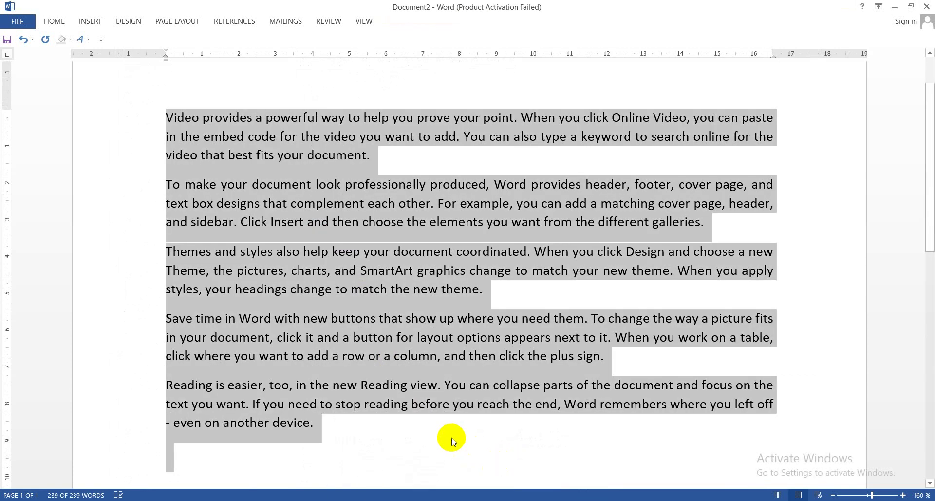
pyautogui.hotkey('ctrl', 'l')
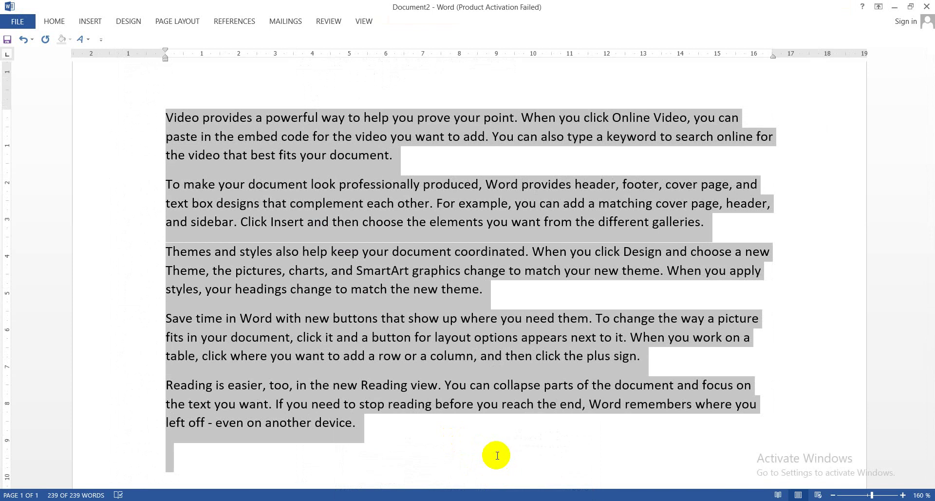
pyautogui.hotkey('ctrl', 'j')
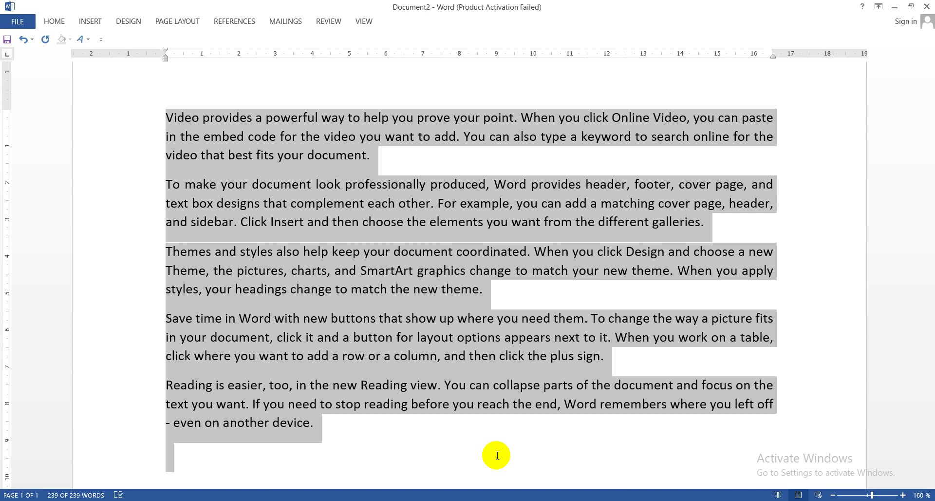
pyautogui.hotkey('ctrl', 'l')
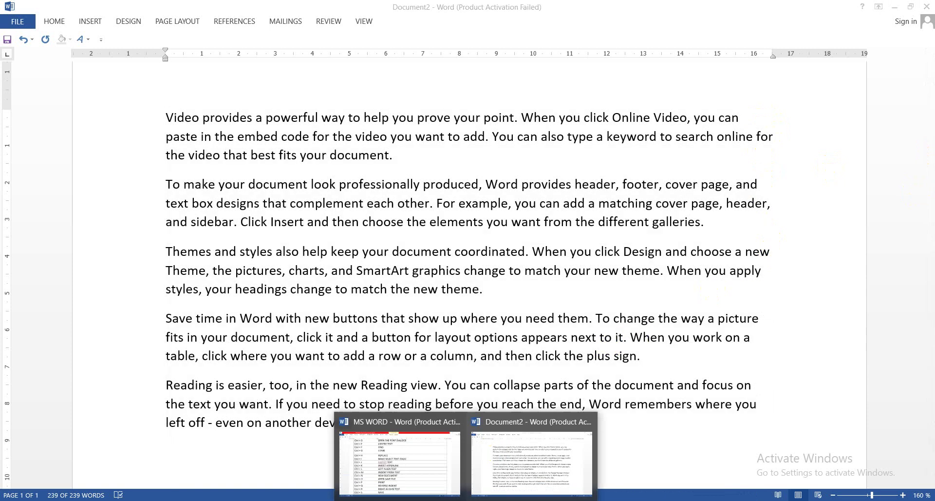
pyautogui.click(407, 457)
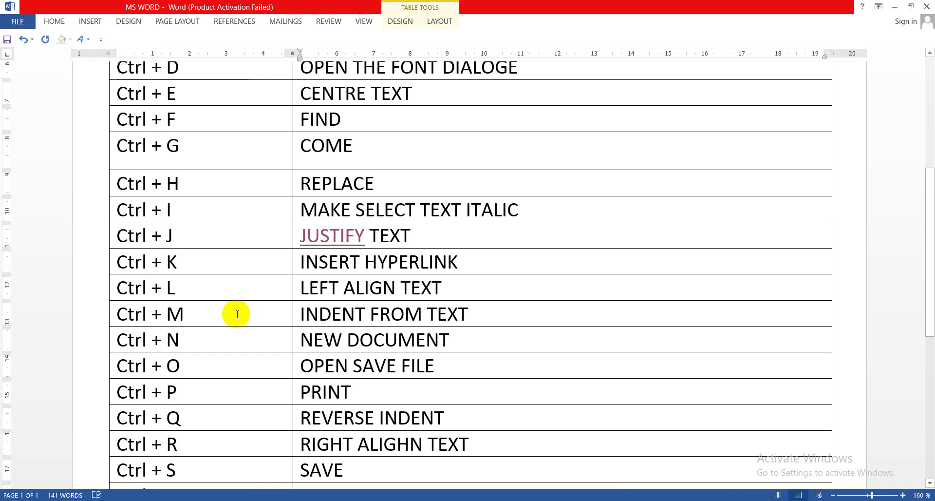
# Step: Indent the Ctrl + M cell three steps, undo one, then remove the remaining indent
pyautogui.click(209, 314)
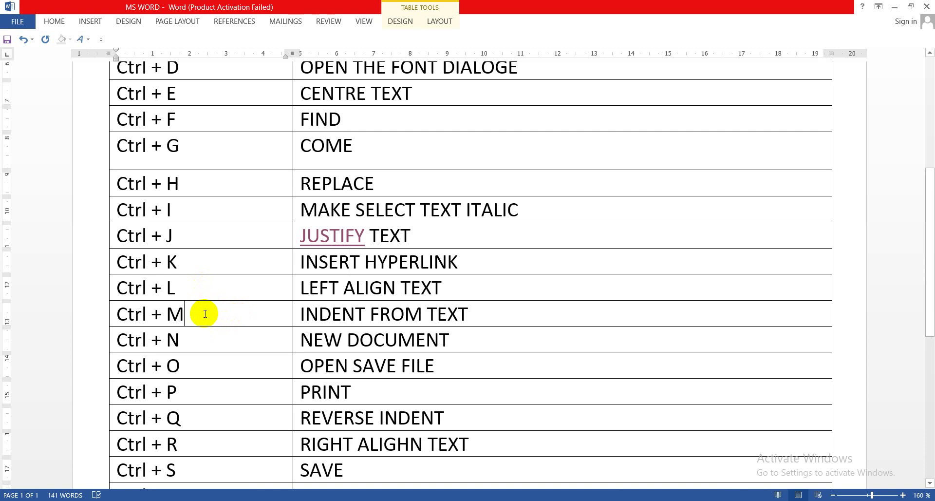
pyautogui.hotkey('ctrl', 'm')
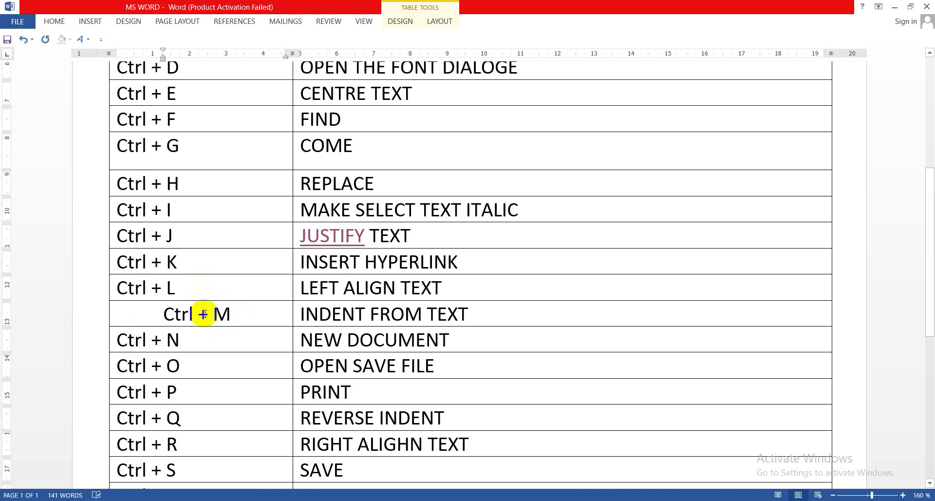
pyautogui.hotkey('ctrl', 'm')
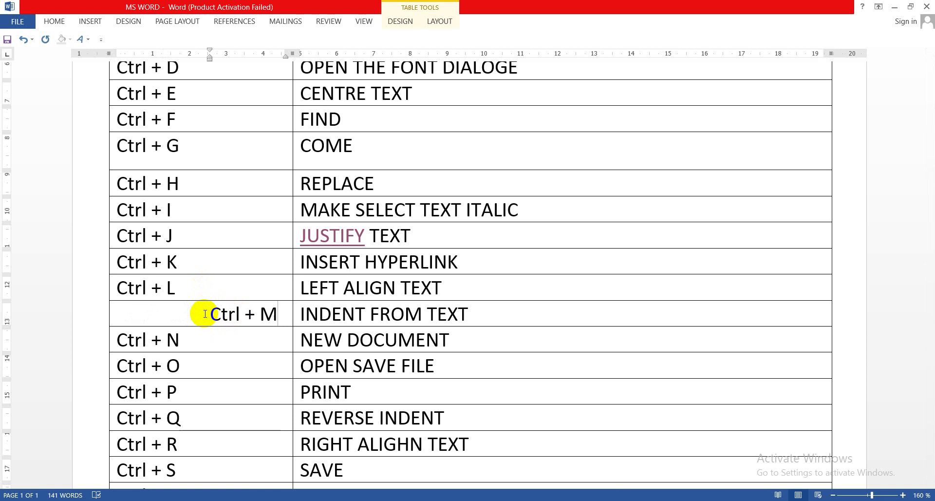
pyautogui.hotkey('ctrl', 'm')
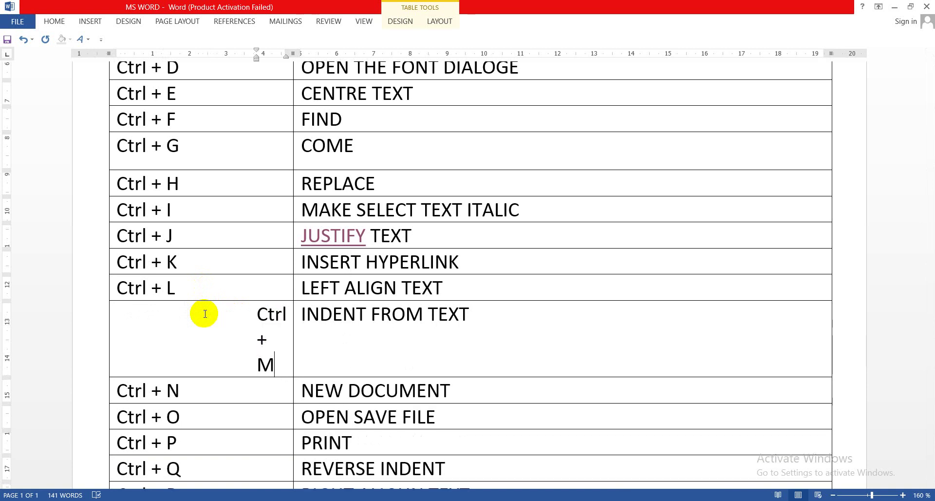
pyautogui.hotkey('ctrl', 'z')
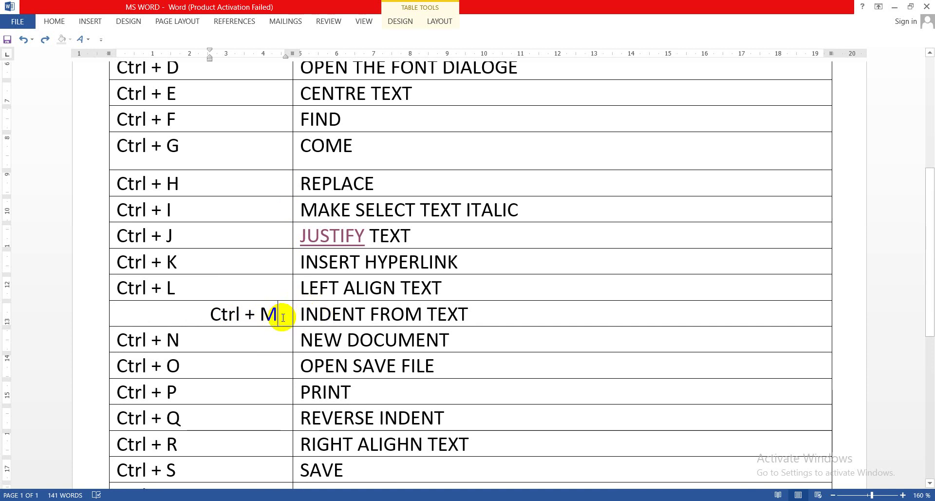
pyautogui.click(202, 312)
pyautogui.hotkey('ctrl', 'shift', 'm')
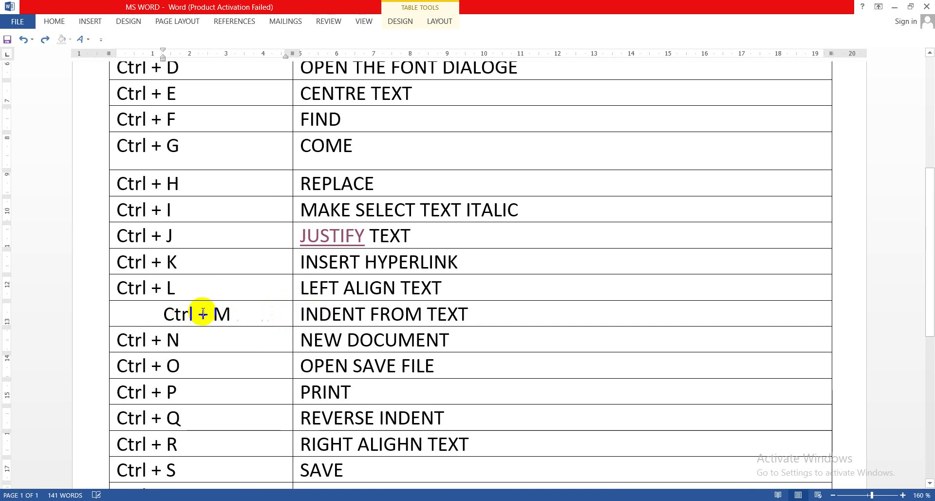
pyautogui.hotkey('ctrl', 'shift', 'm')
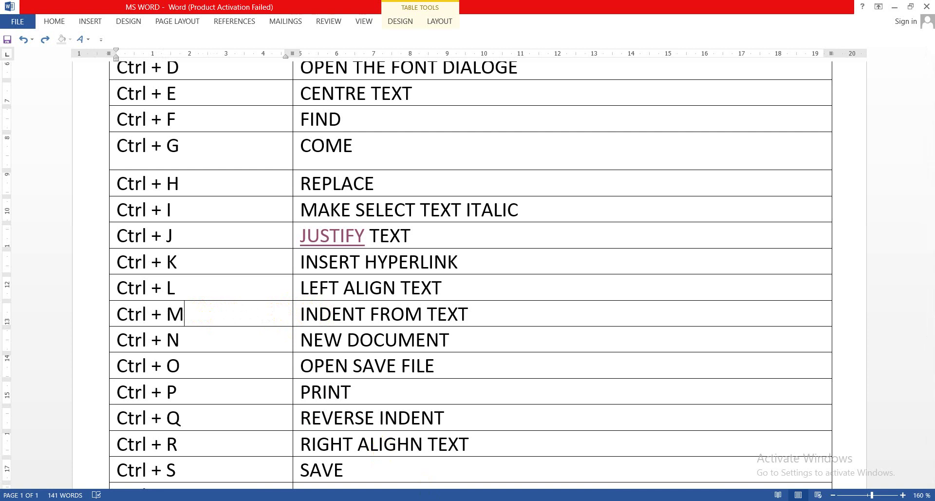
# Step: Indent Document2's 'Themes and styles' paragraph two steps, then return to the shortcut table
pyautogui.click(501, 458)
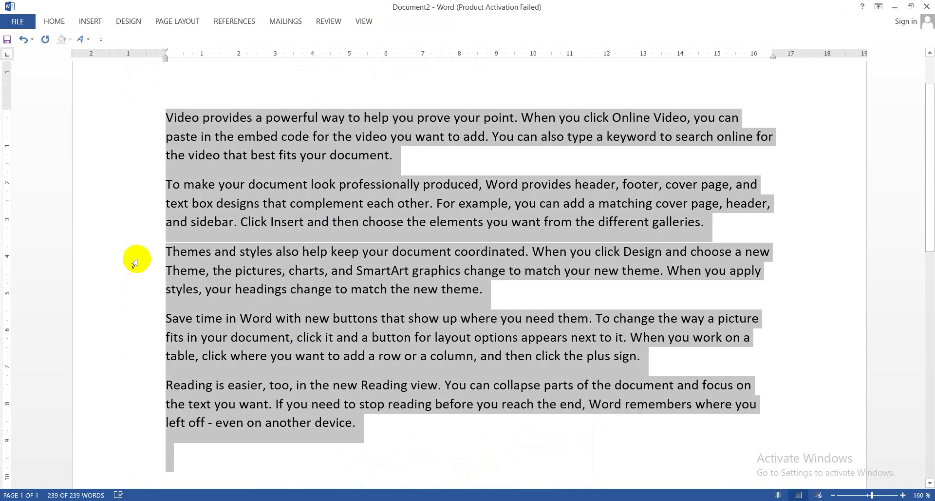
pyautogui.click(150, 257)
pyautogui.click(165, 254)
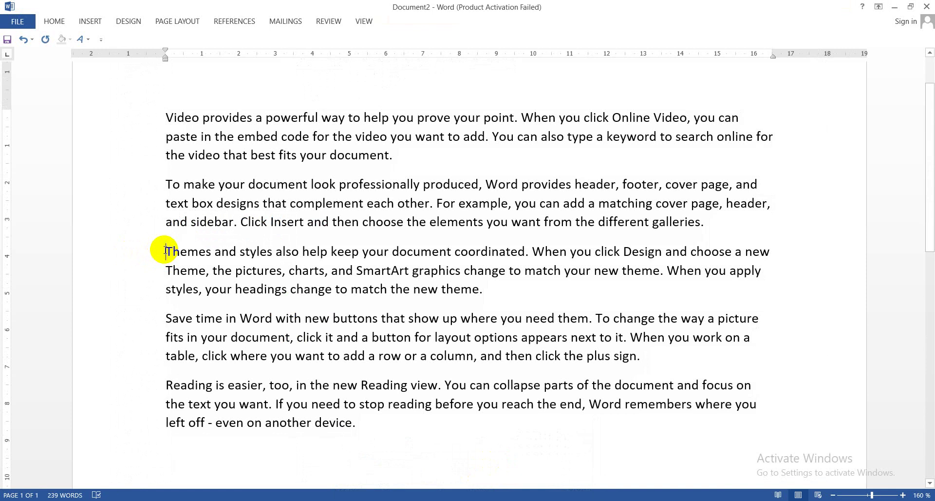
pyautogui.hotkey('ctrl', 'm')
pyautogui.hotkey('ctrl', 'm')
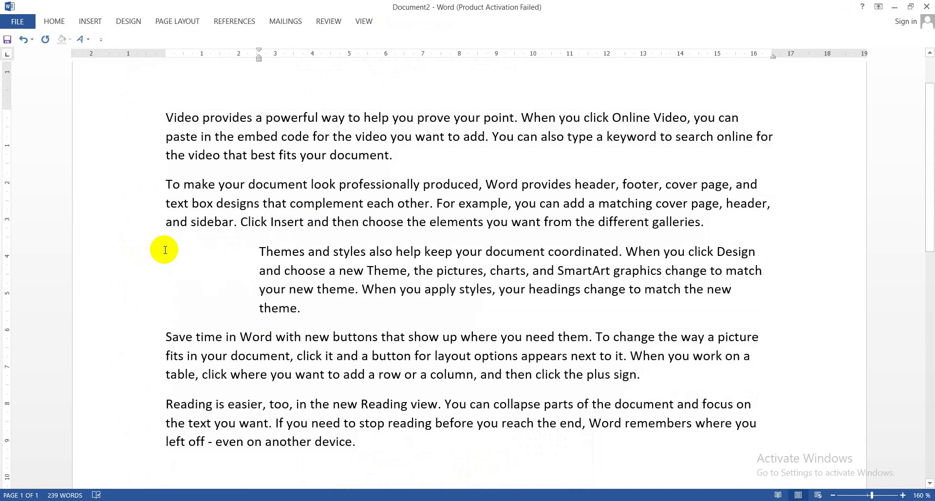
pyautogui.hotkey('ctrl', 'm')
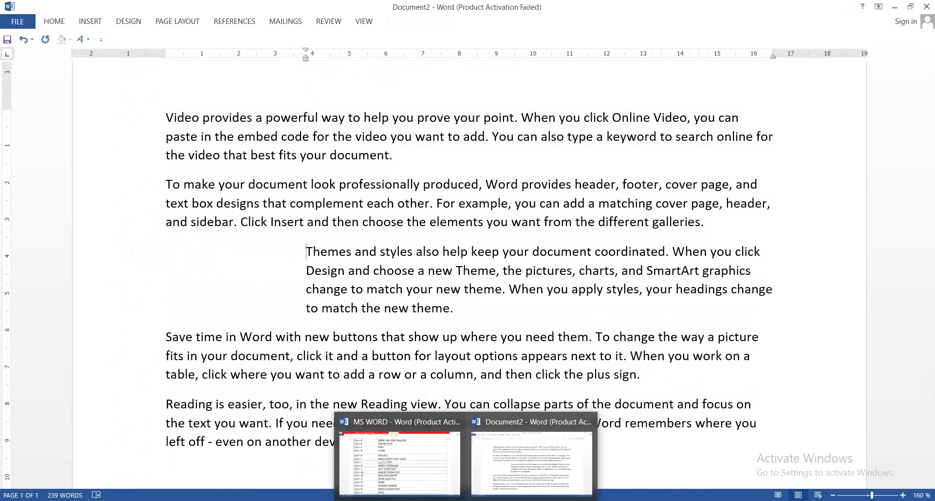
pyautogui.click(417, 469)
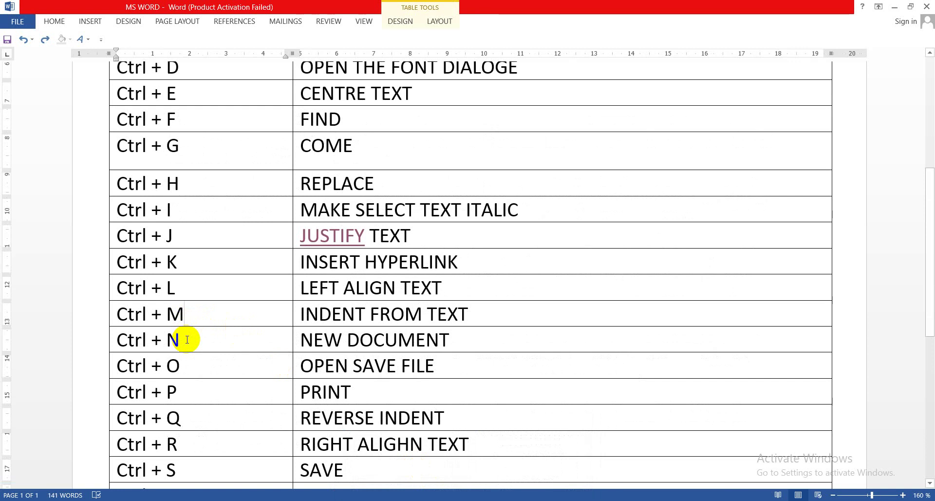
# Step: From the Ctrl + N cell, create blank Document3 with Ctrl+N, then return to the shortcut table
pyautogui.click(187, 340)
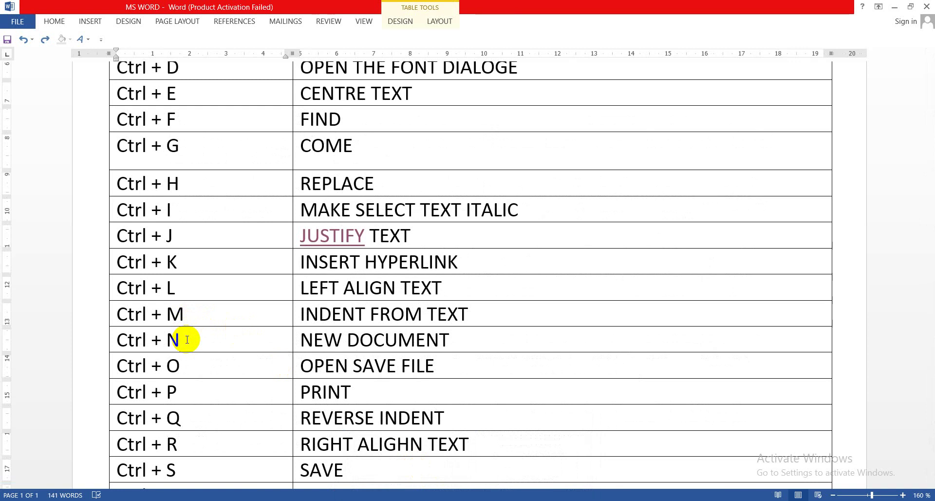
pyautogui.hotkey('ctrl', 'n')
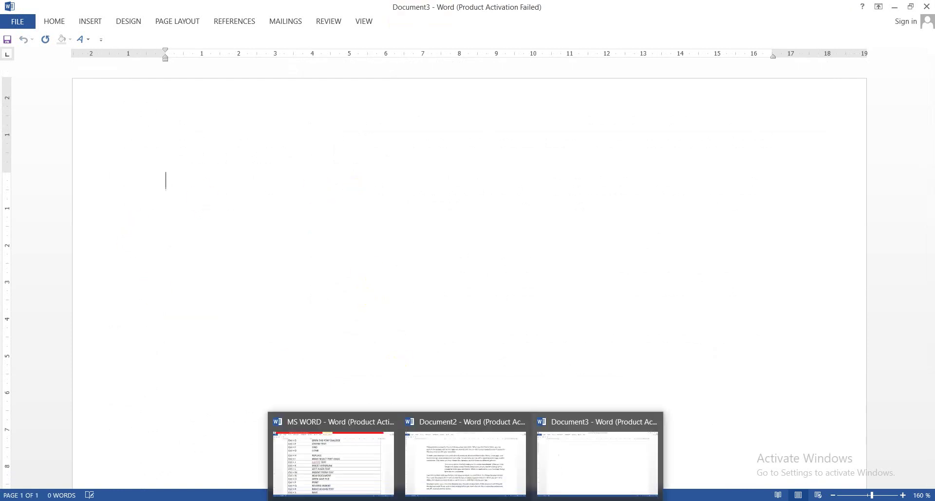
pyautogui.click(328, 445)
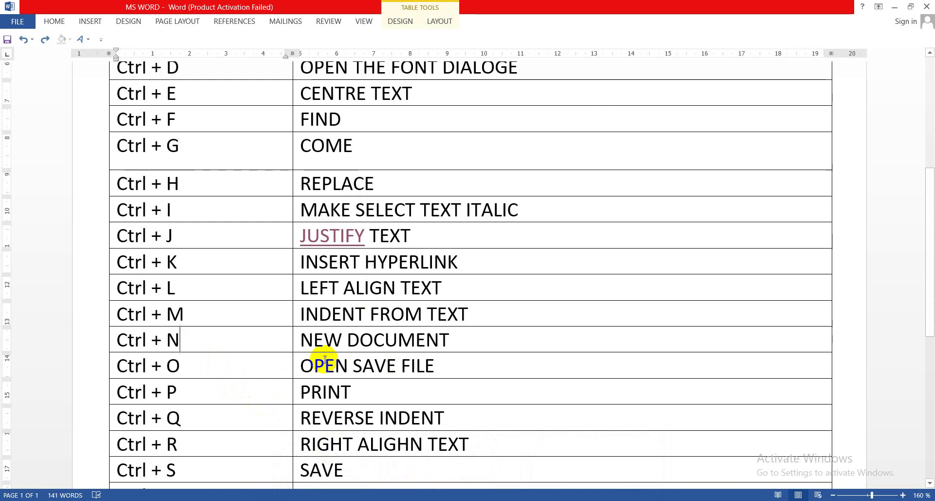
pyautogui.click(345, 365)
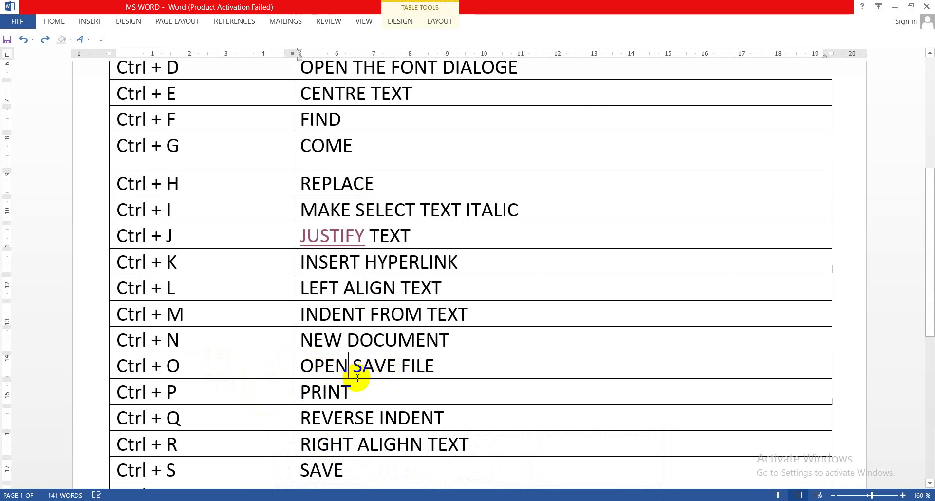
pyautogui.hotkey('ctrl', 'o')
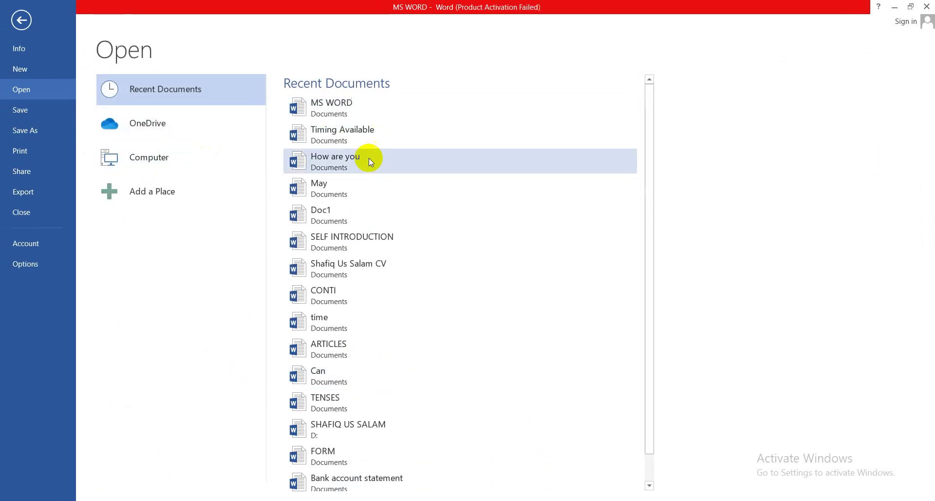
pyautogui.click(159, 153)
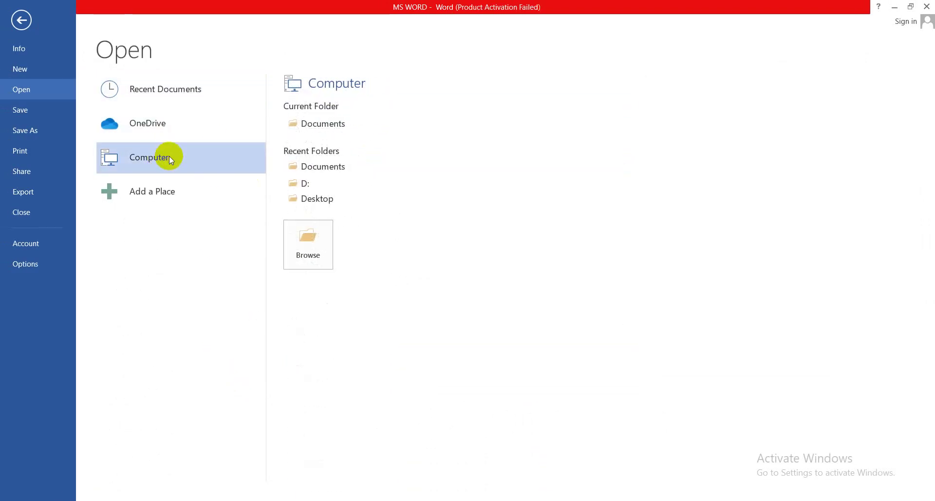
pyautogui.click(304, 235)
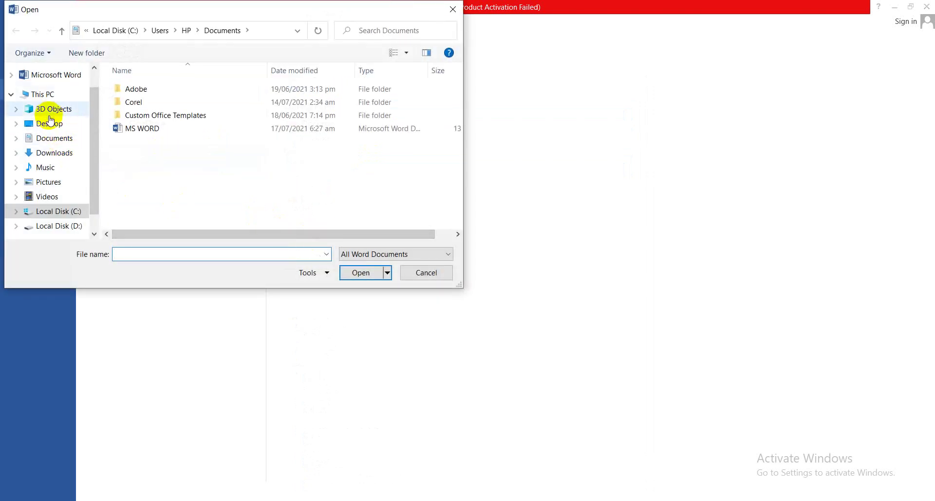
pyautogui.click(77, 225)
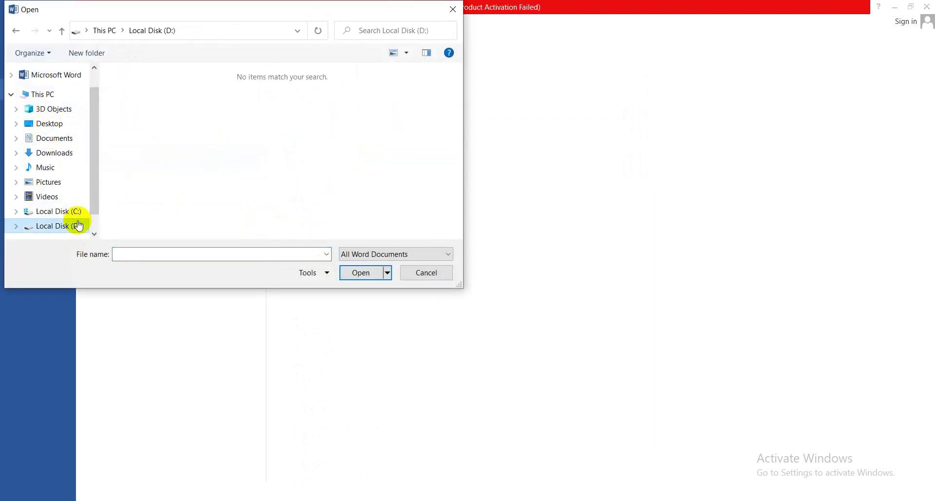
pyautogui.click(54, 123)
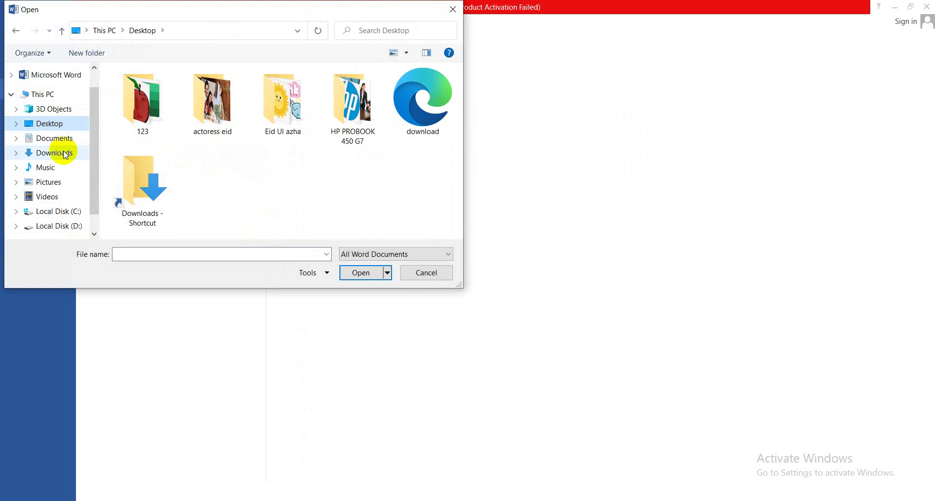
pyautogui.click(415, 273)
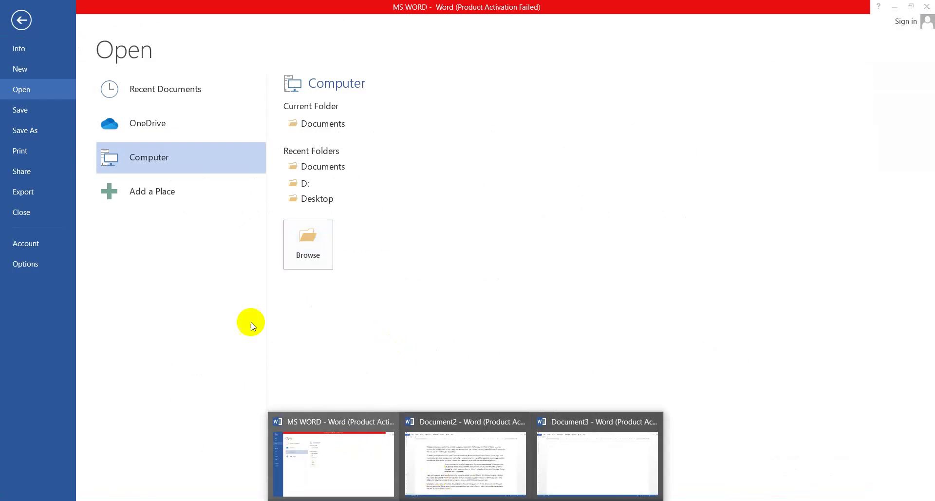
pyautogui.click(20, 21)
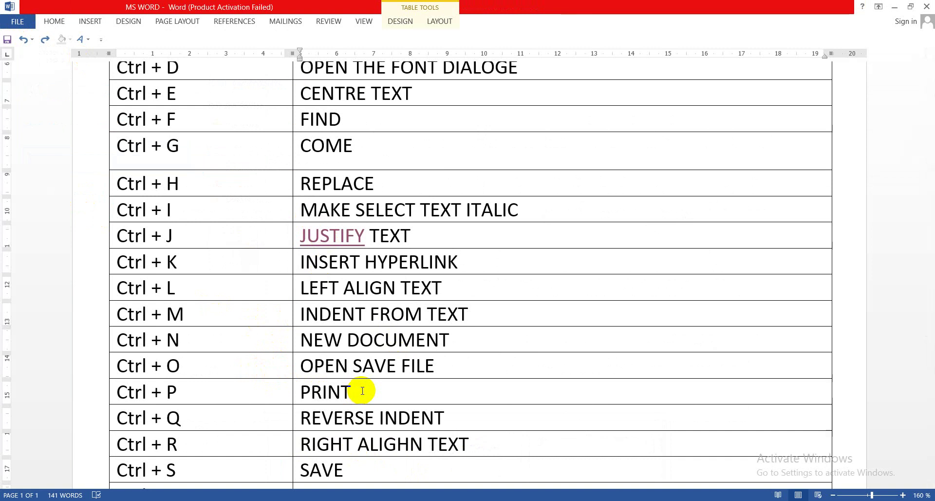
pyautogui.hotkey('ctrl', 'p')
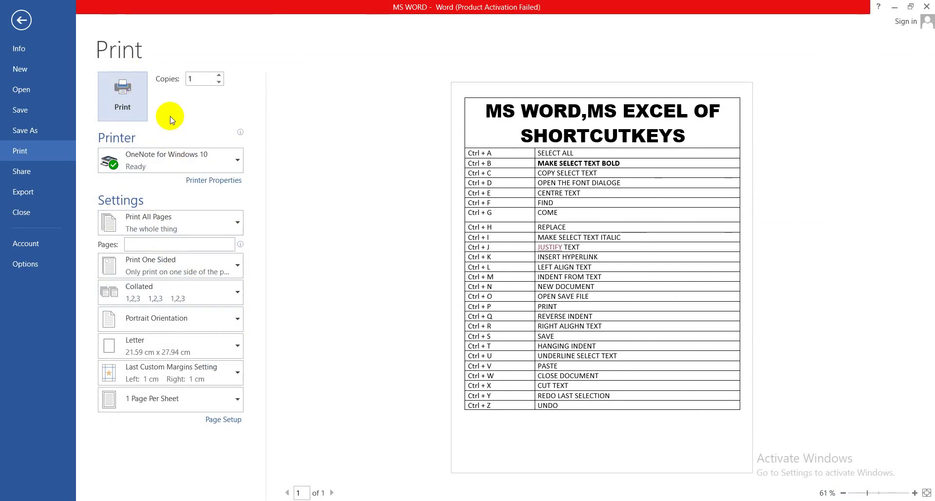
pyautogui.click(15, 23)
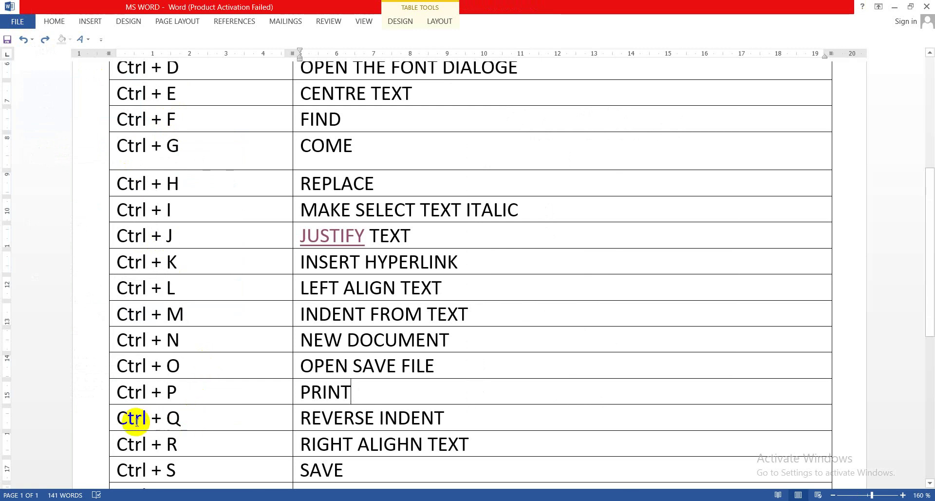
# Step: Indent the Ctrl + Q cell's text with Ctrl+M, then remove that indent with Ctrl+Q
pyautogui.click(114, 414)
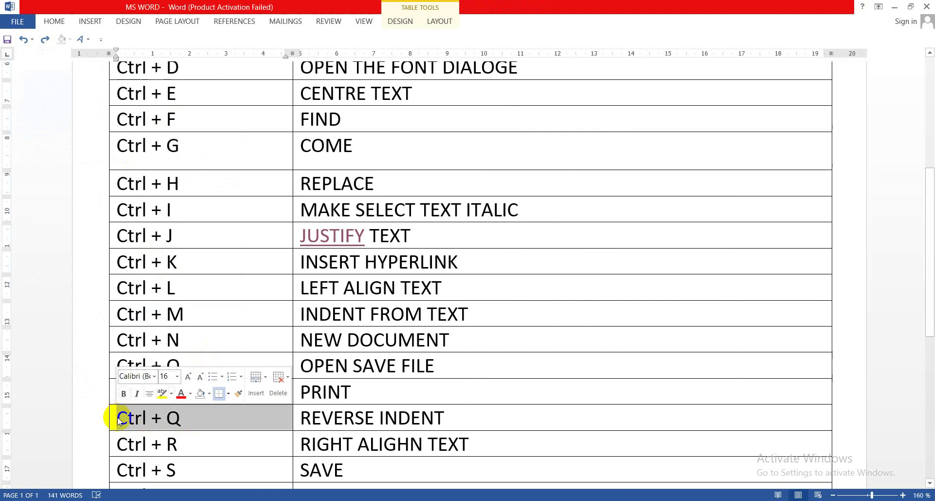
pyautogui.click(118, 417)
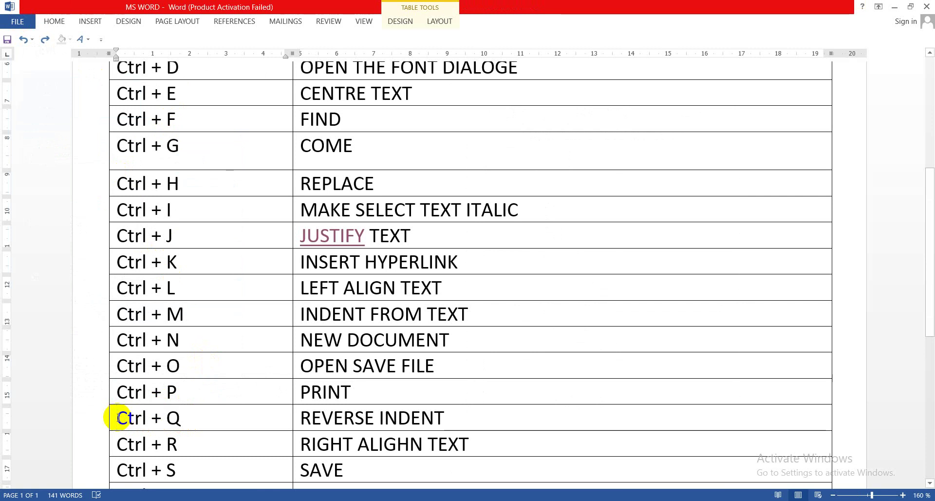
pyautogui.hotkey('ctrl', 'm')
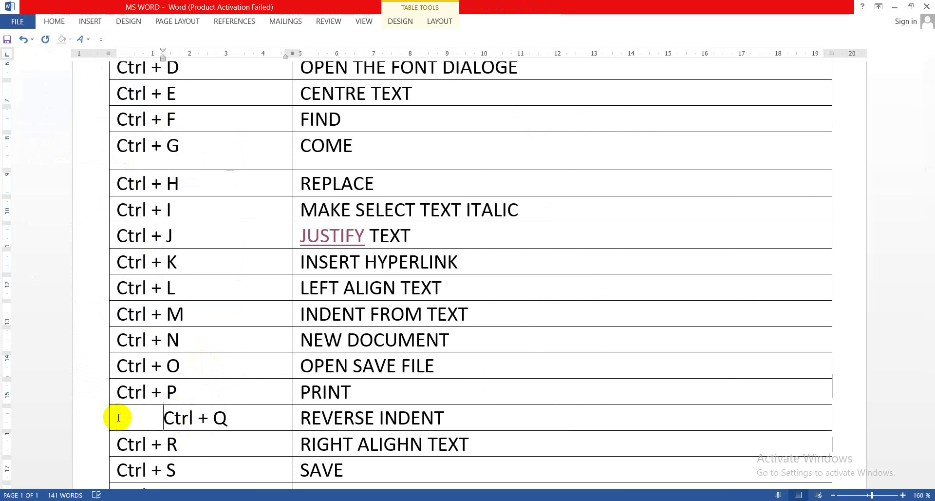
pyautogui.hotkey('ctrl', 'q')
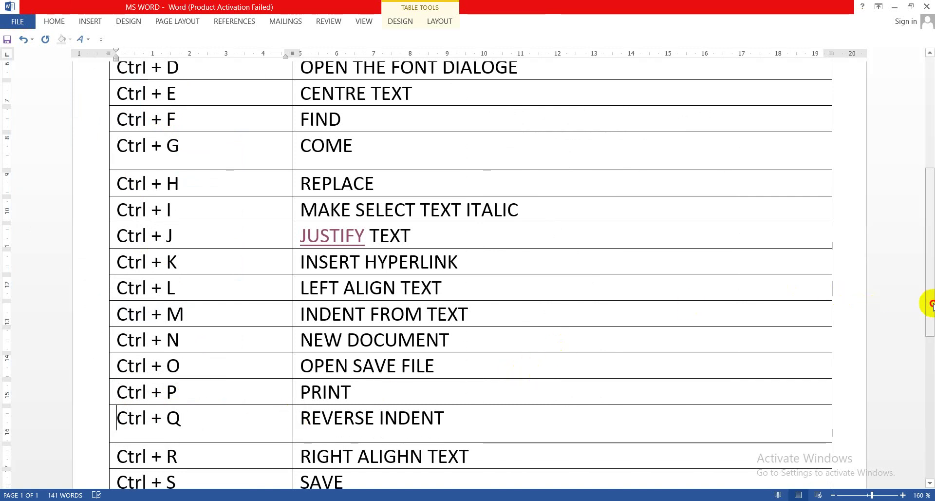
pyautogui.moveTo(932, 304); pyautogui.dragTo(932, 325)
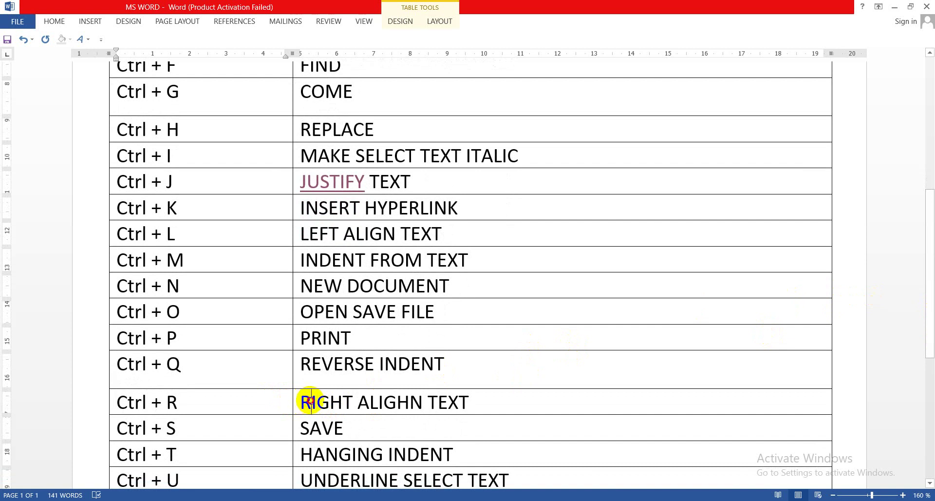
pyautogui.click(305, 401)
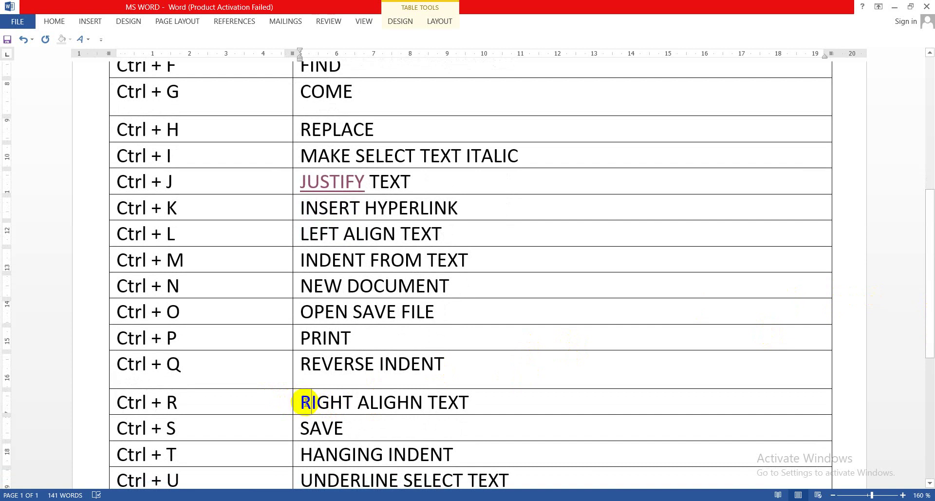
pyautogui.moveTo(300, 400); pyautogui.dragTo(466, 405)
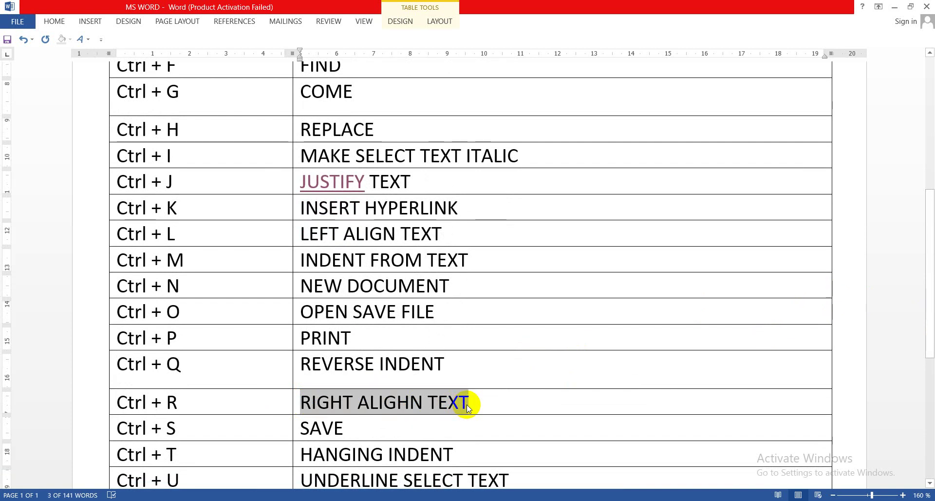
pyautogui.hotkey('ctrl', 'r')
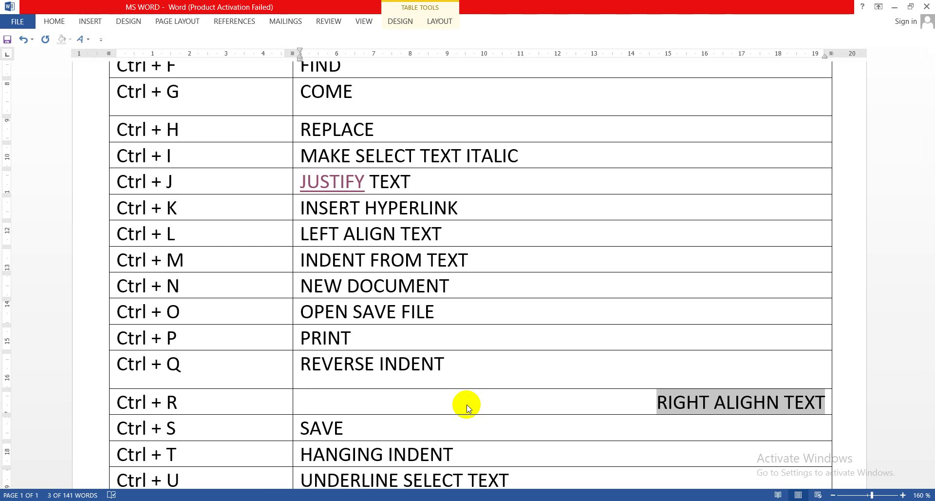
pyautogui.hotkey('ctrl', 'z')
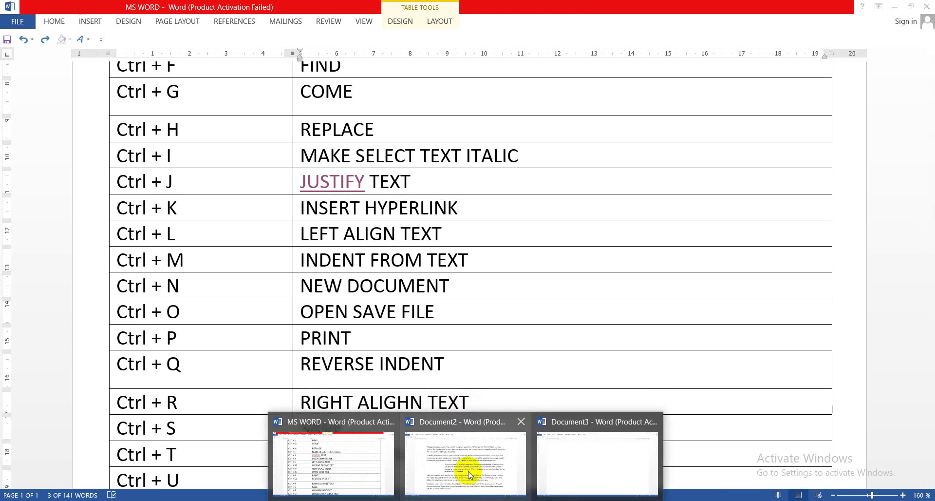
pyautogui.click(469, 469)
pyautogui.moveTo(164, 360)
pyautogui.mouseDown()
pyautogui.moveTo(341, 377)
pyautogui.moveTo(473, 376)
pyautogui.mouseUp()
pyautogui.click(358, 404)
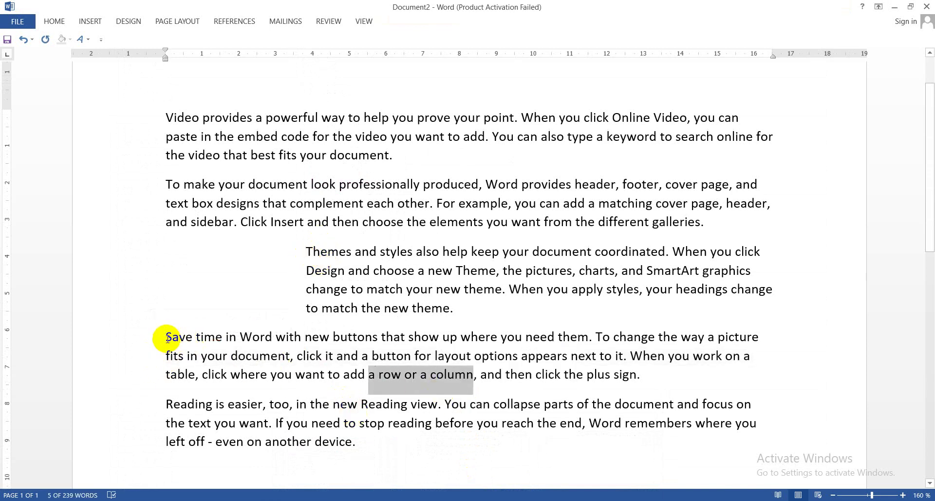
pyautogui.moveTo(164, 337)
pyautogui.mouseDown()
pyautogui.moveTo(563, 391)
pyautogui.moveTo(668, 390)
pyautogui.mouseUp()
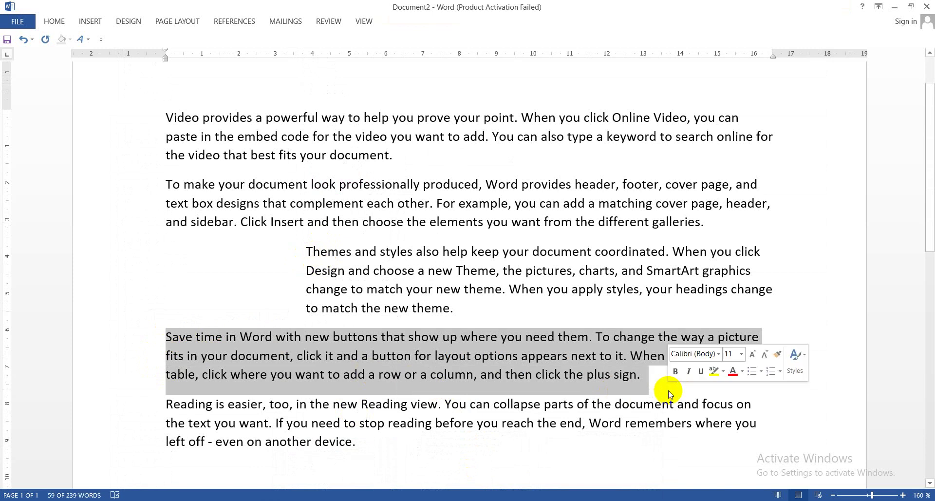
pyautogui.hotkey('ctrl', 'r')
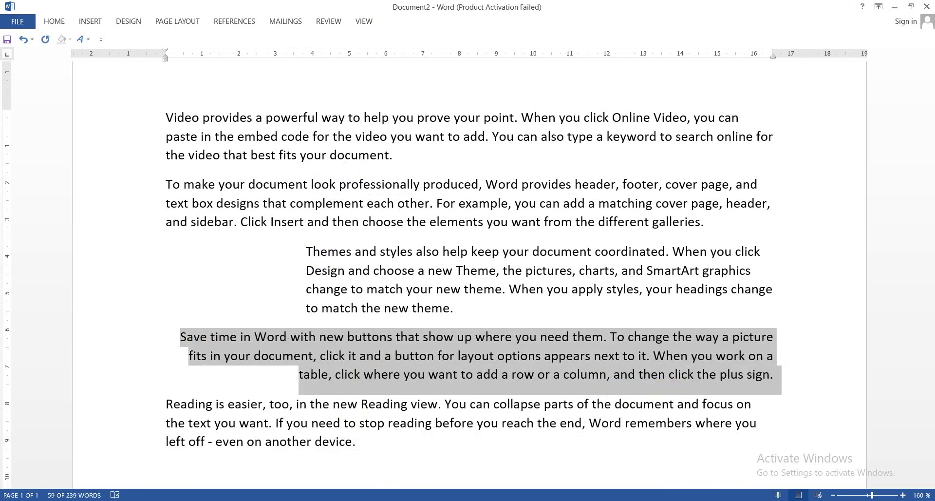
pyautogui.hotkey('ctrl', 'l')
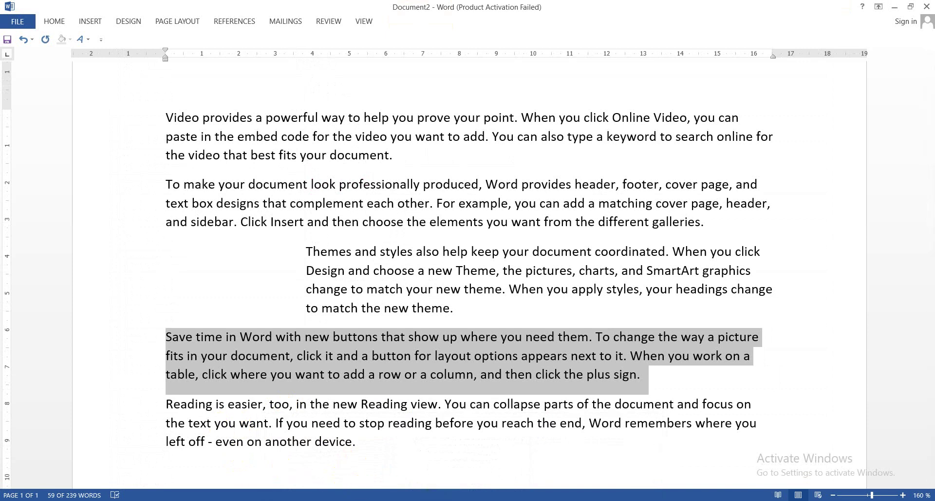
pyautogui.click(321, 472)
pyautogui.click(340, 469)
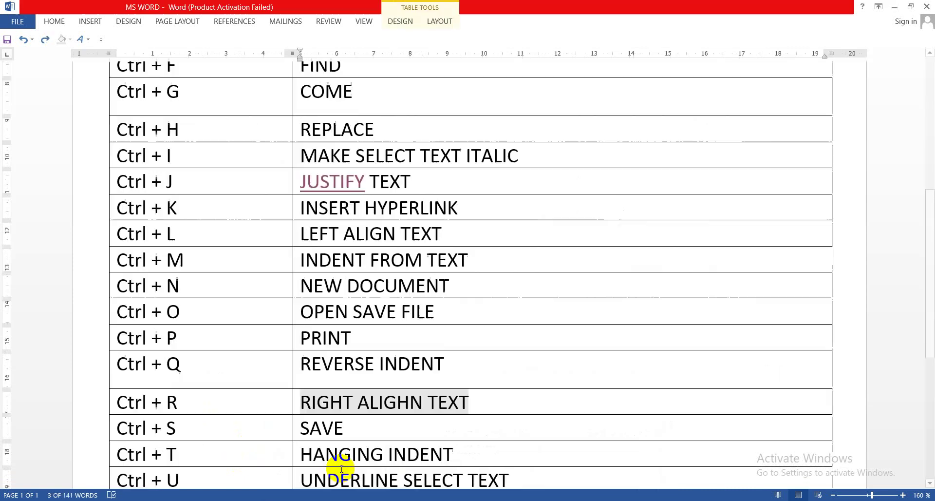
pyautogui.click(195, 426)
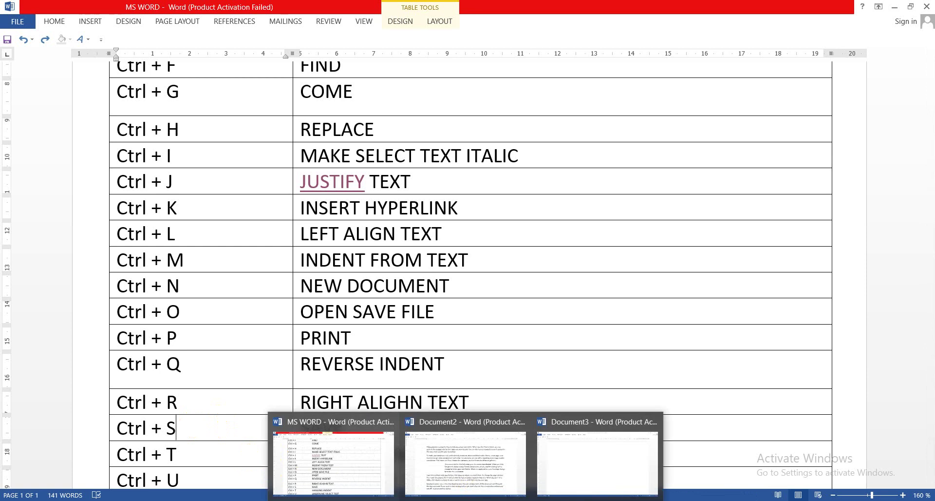
pyautogui.moveTo(466, 457)
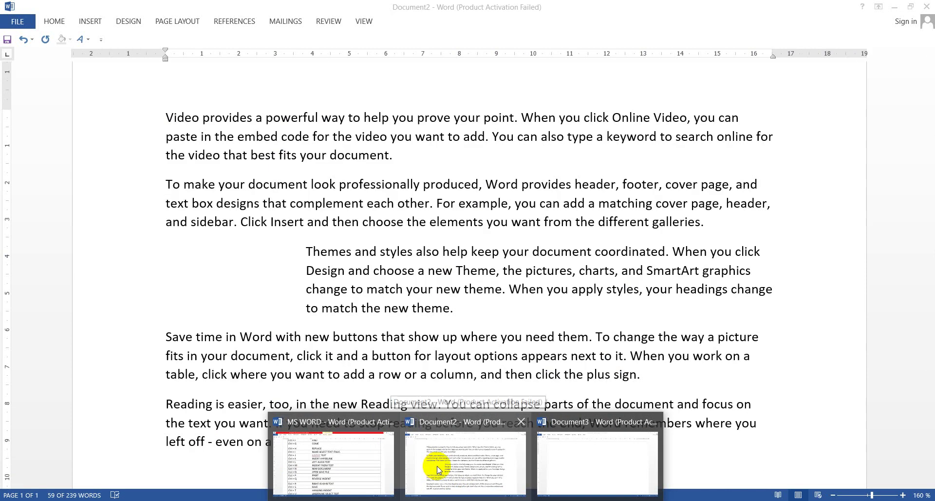
# Step: Save Document2 to Local Disk (D:) under a new file name
pyautogui.click(438, 469)
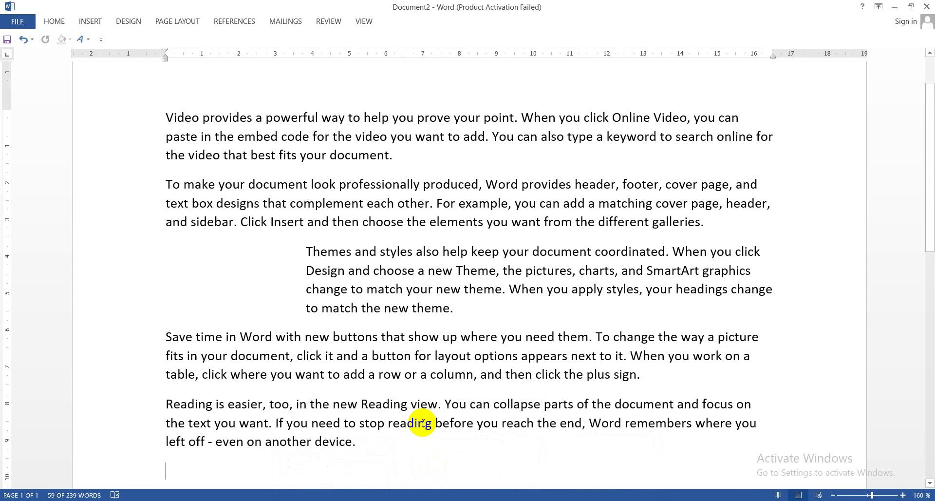
pyautogui.hotkey('ctrl', 's')
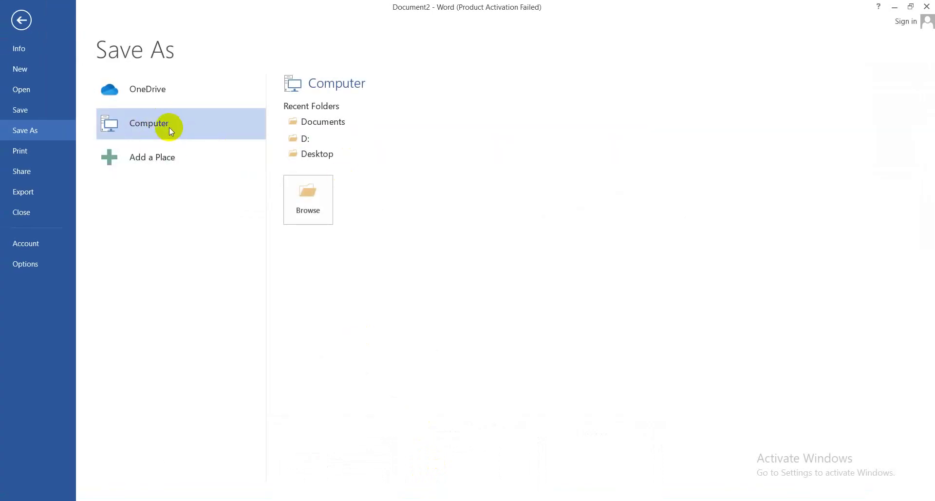
pyautogui.click(314, 192)
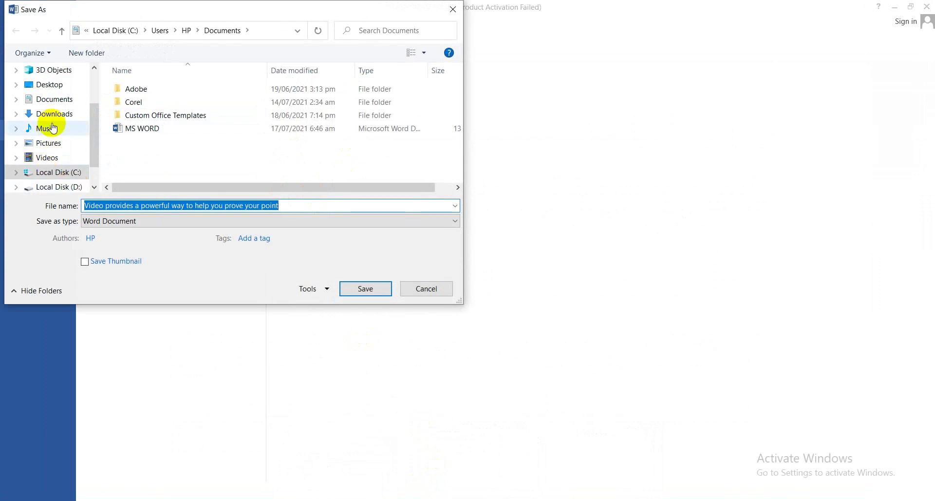
pyautogui.click(51, 99)
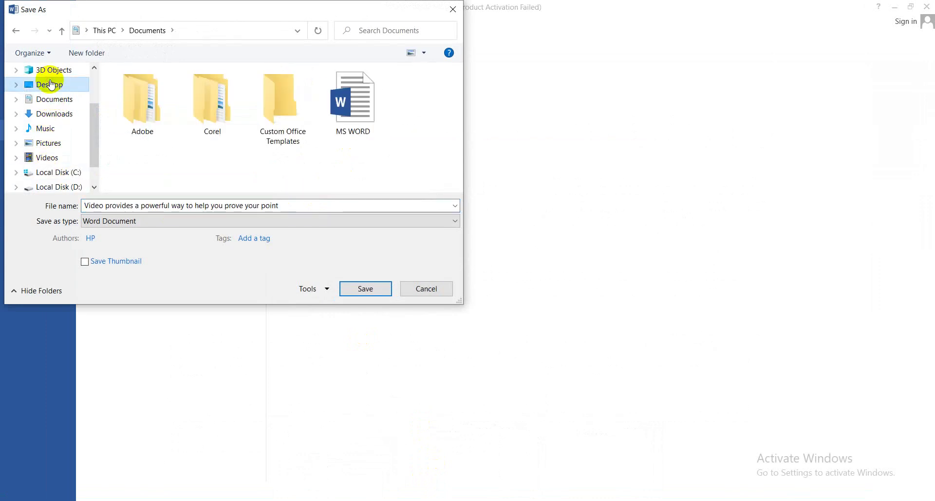
pyautogui.click(51, 84)
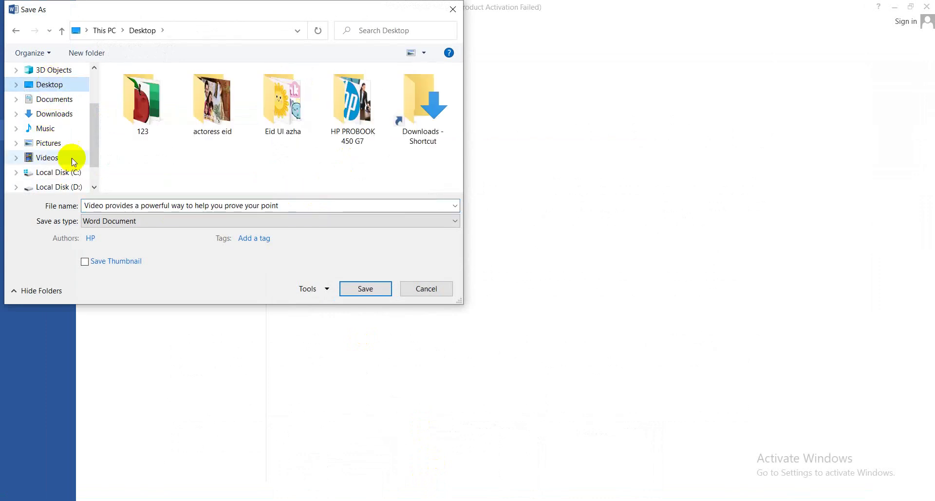
pyautogui.click(76, 188)
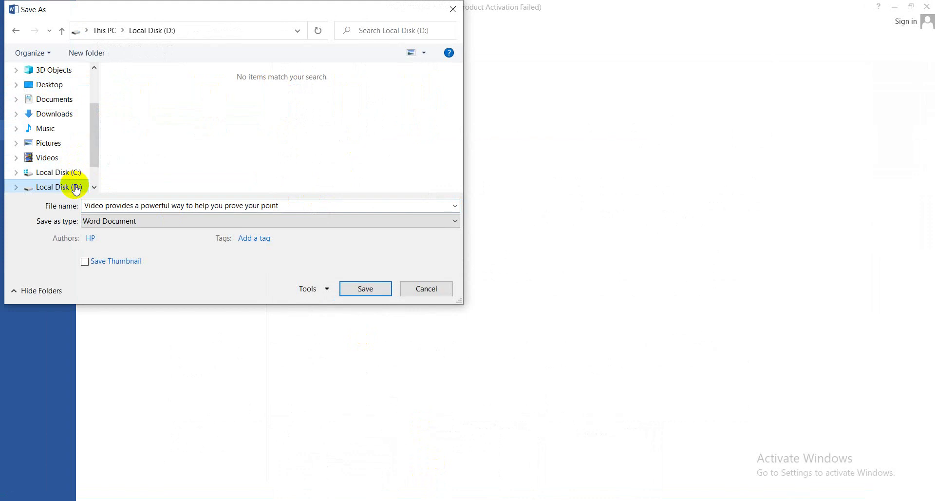
pyautogui.click(288, 207)
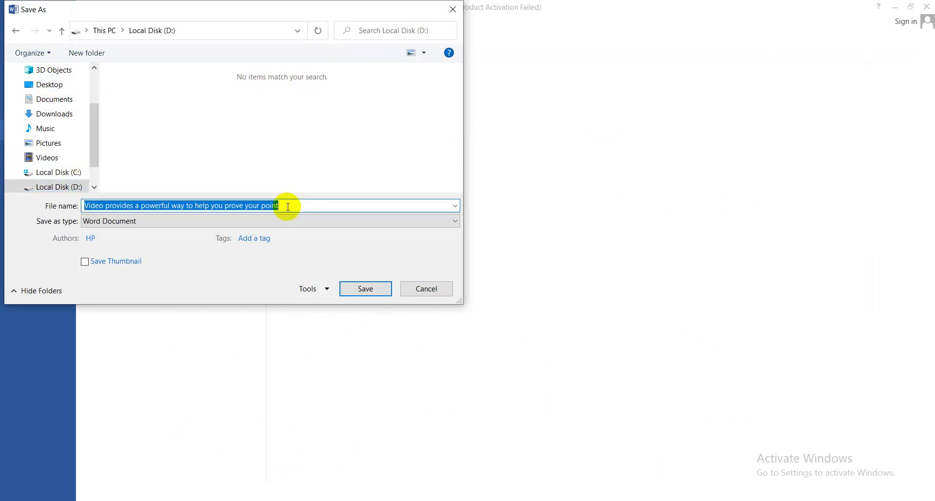
pyautogui.write('AH')
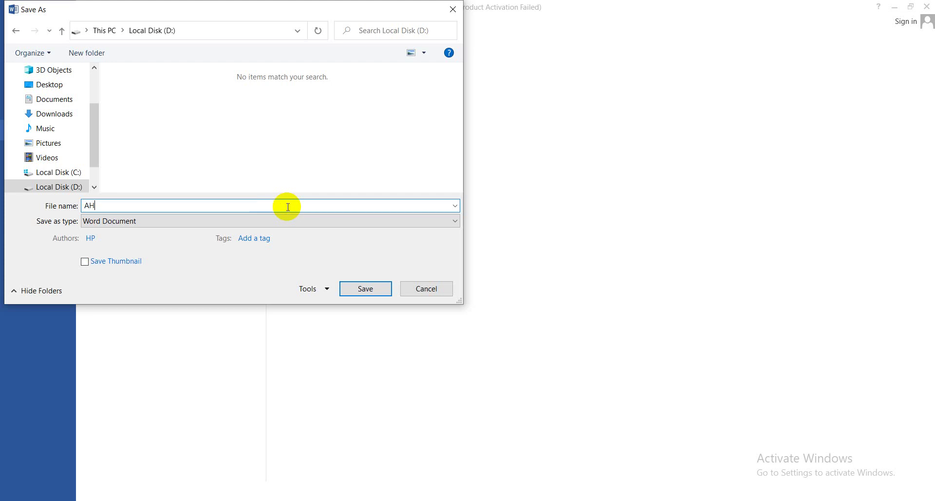
pyautogui.write('MED')
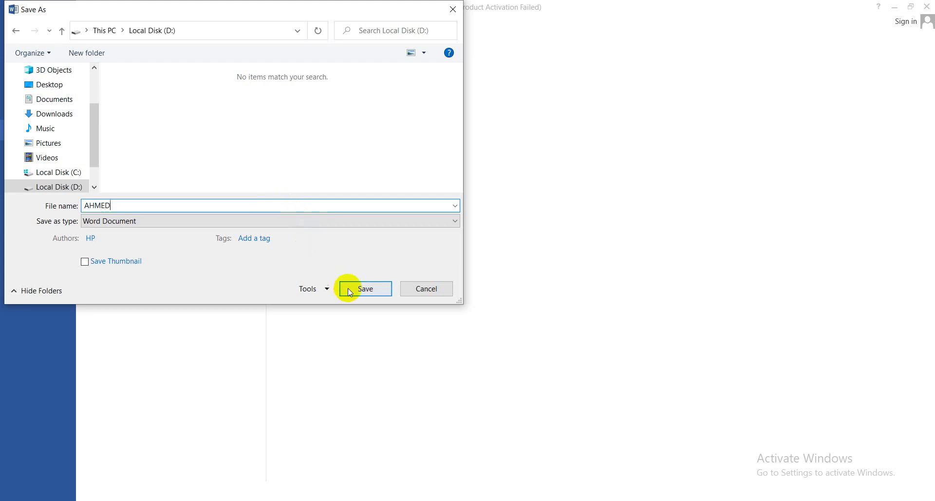
pyautogui.click(349, 291)
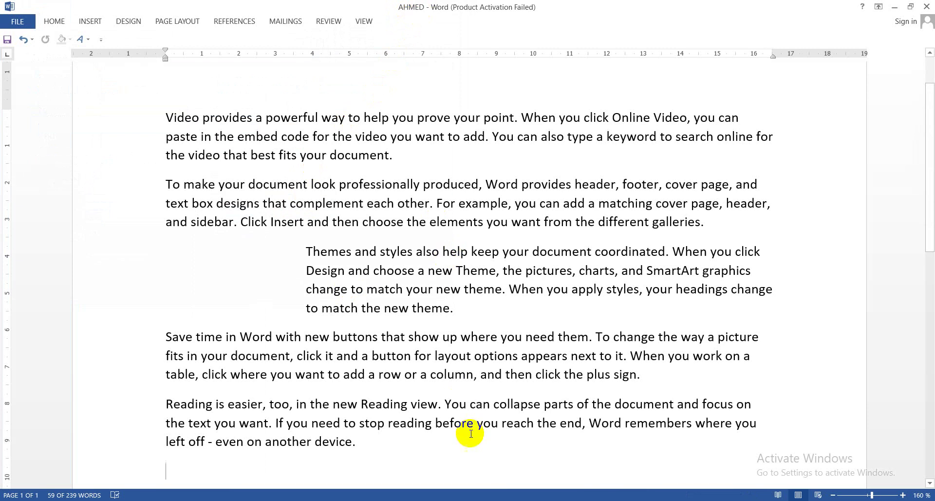
# Step: Switch back to the MS WORD shortcut table document from the taskbar
pyautogui.click(465, 500)
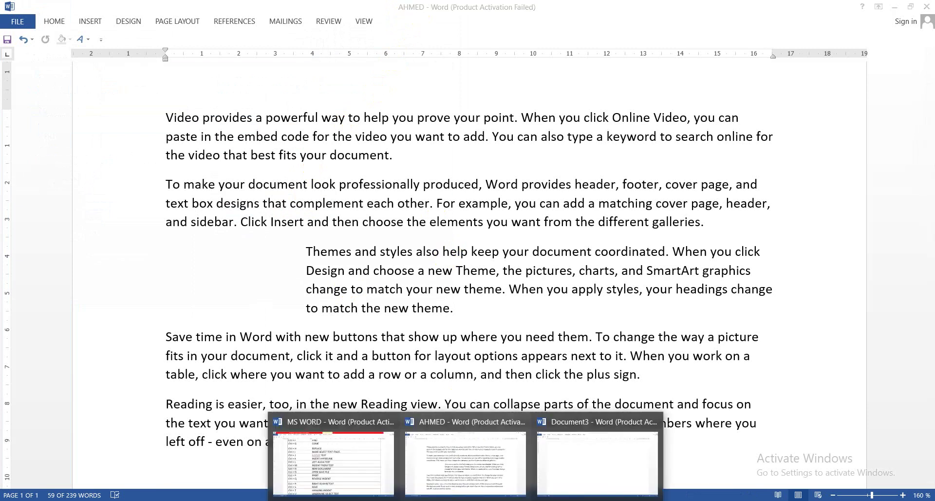
pyautogui.click(351, 463)
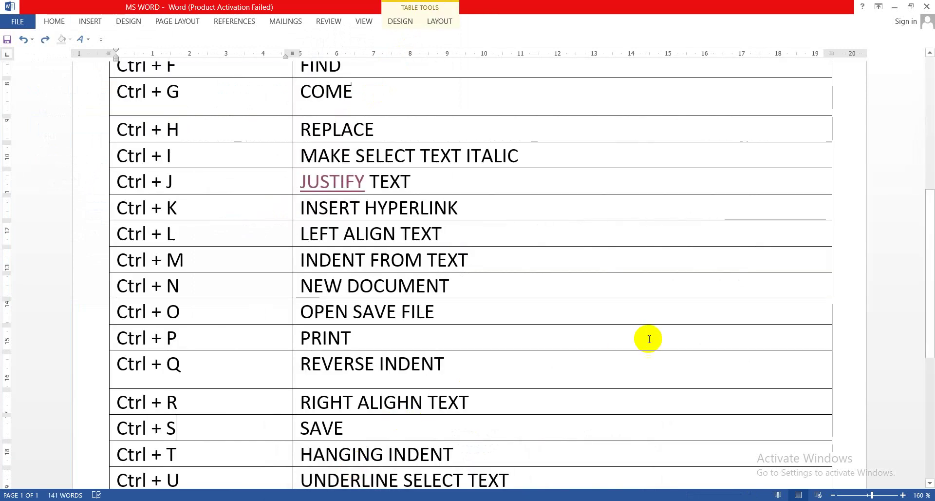
pyautogui.moveTo(926, 203); pyautogui.dragTo(929, 255)
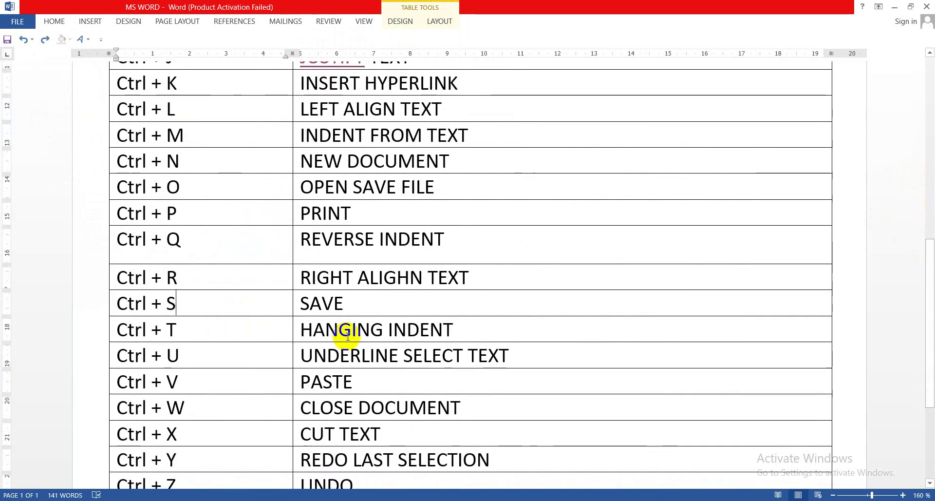
pyautogui.click(272, 330)
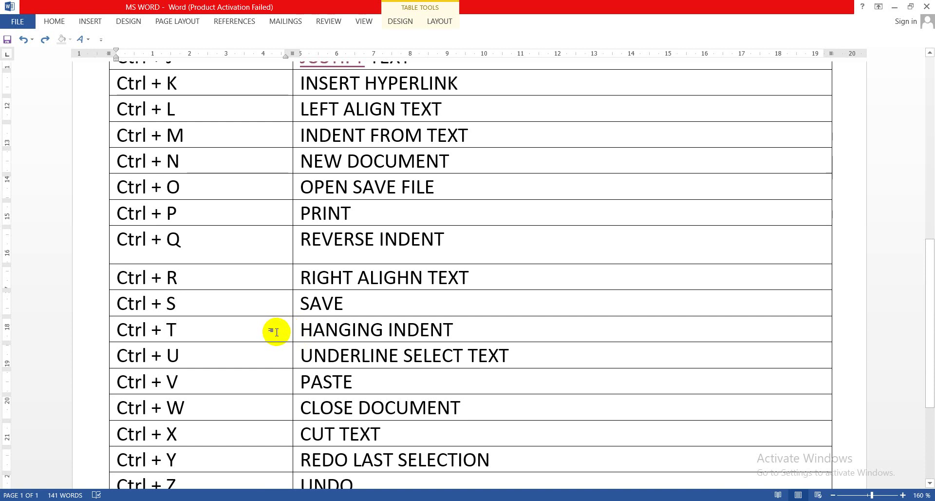
pyautogui.hotkey('ctrl', 't')
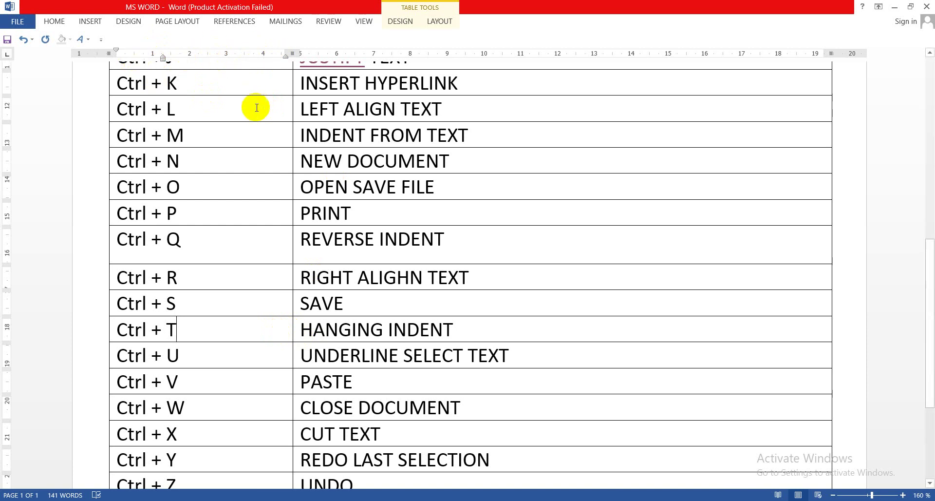
pyautogui.hotkey('ctrl', 't')
pyautogui.hotkey('ctrl', 't')
pyautogui.hotkey('ctrl', 't')
pyautogui.hotkey('ctrl', 't')
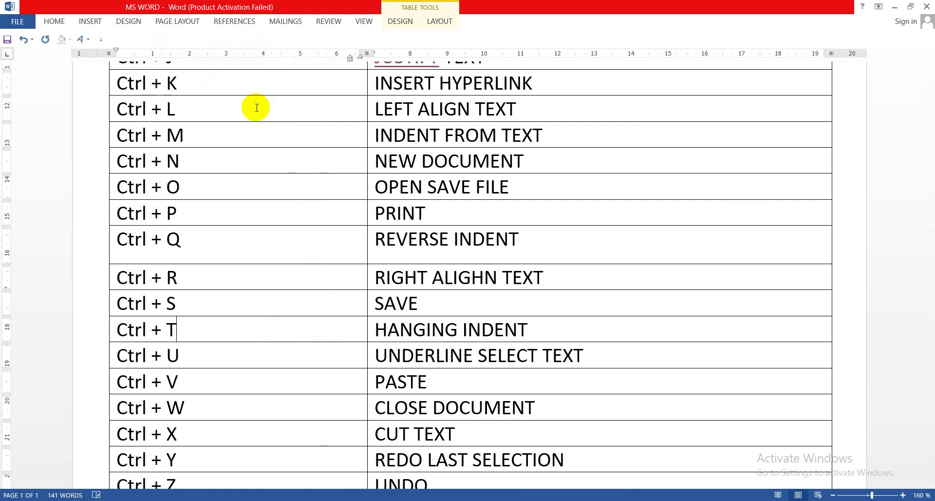
pyautogui.hotkey('ctrl', 't')
pyautogui.hotkey('ctrl', 't')
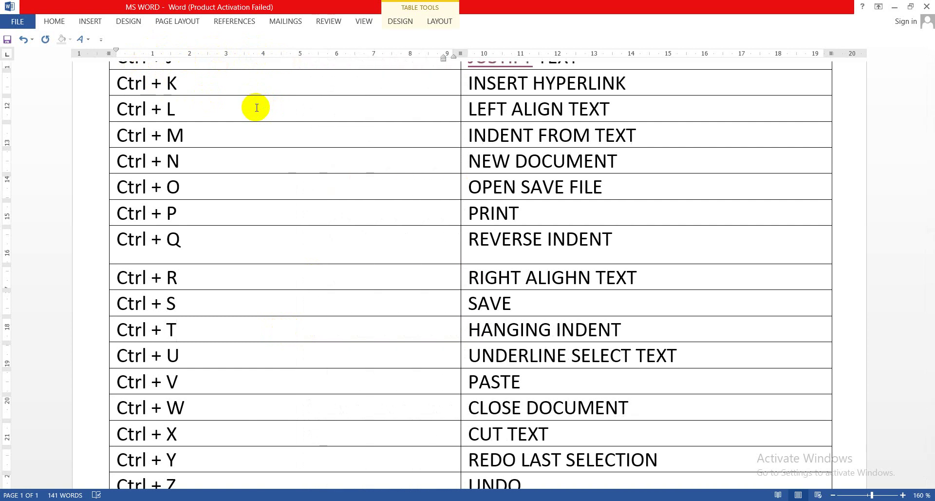
pyautogui.hotkey('ctrl', 'z')
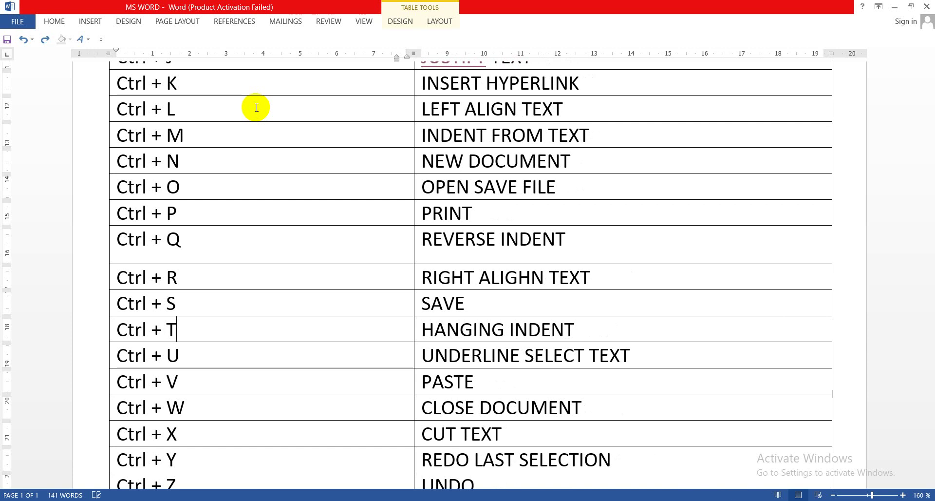
pyautogui.hotkey('ctrl', 'z')
pyautogui.hotkey('ctrl', 'z')
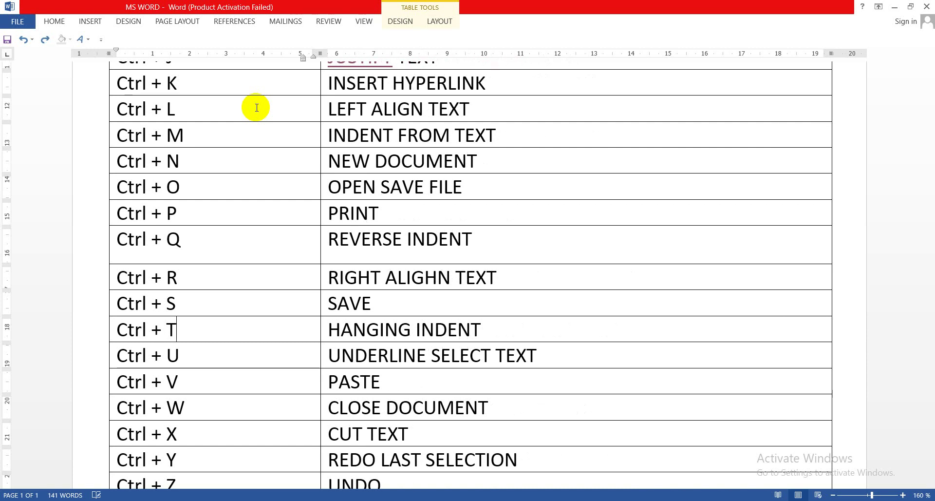
pyautogui.hotkey('ctrl', 'z')
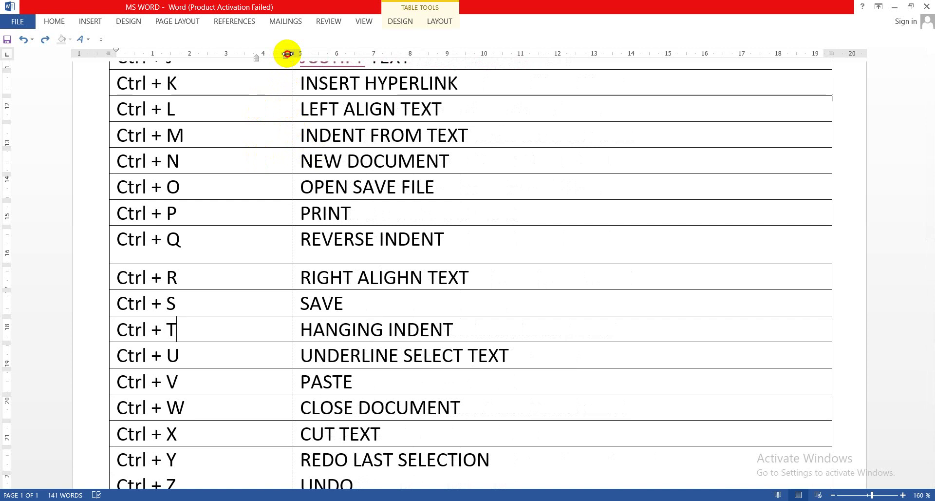
# Step: Narrow the table's first column slightly by dragging its ruler marker left
pyautogui.moveTo(285, 58); pyautogui.dragTo(276, 56)
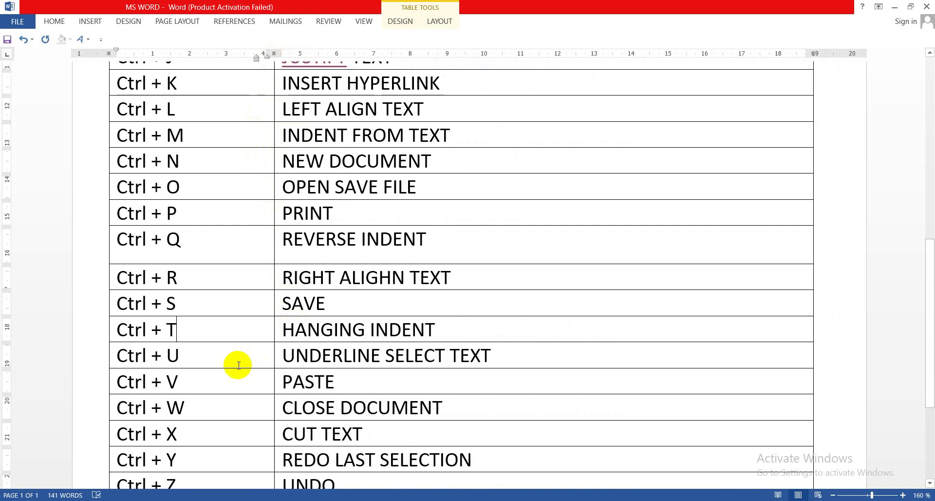
pyautogui.doubleClick(184, 357)
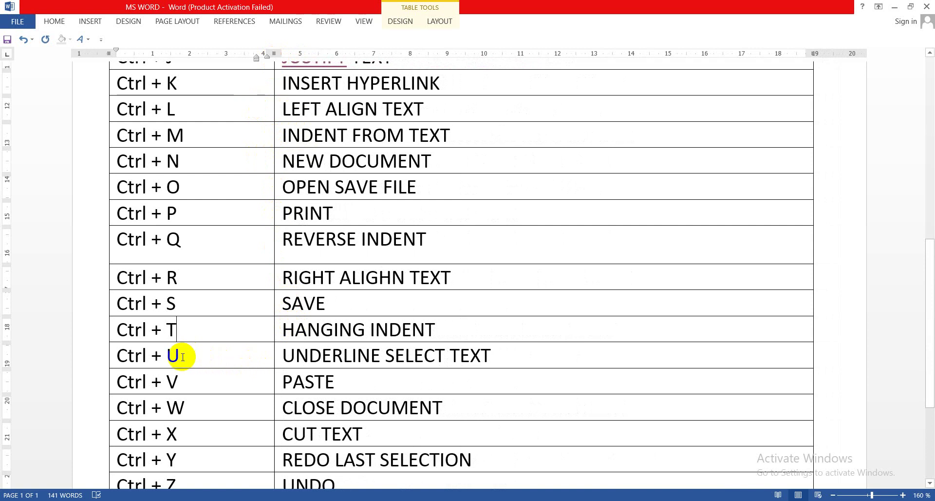
pyautogui.press('Up')
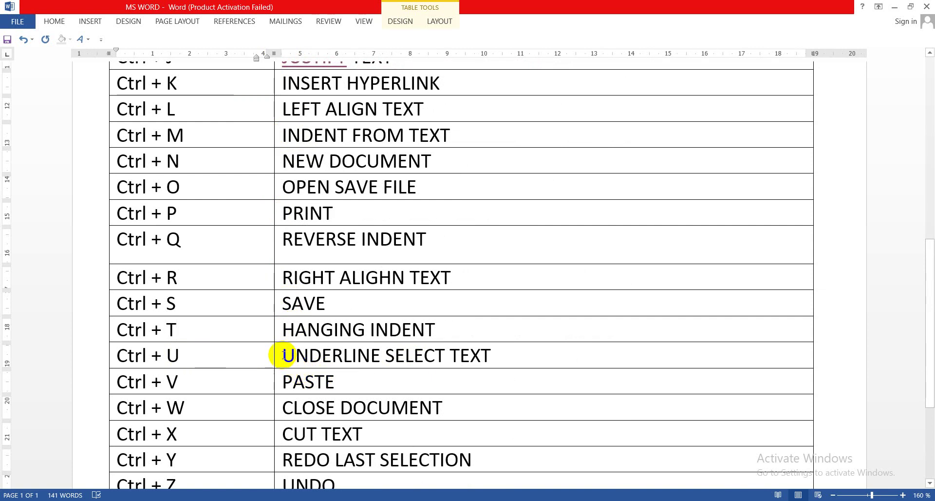
pyautogui.moveTo(284, 356); pyautogui.dragTo(478, 360)
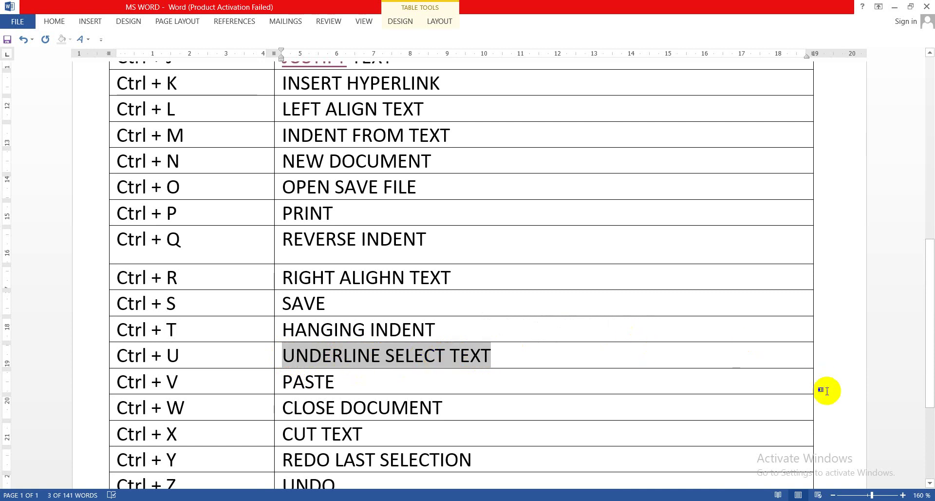
pyautogui.hotkey('ctrl', 'u')
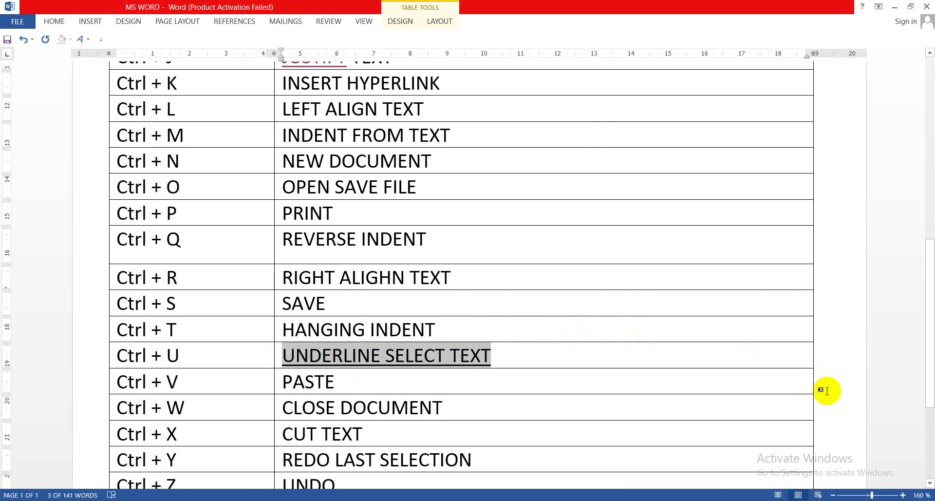
pyautogui.hotkey('ctrl', 'u')
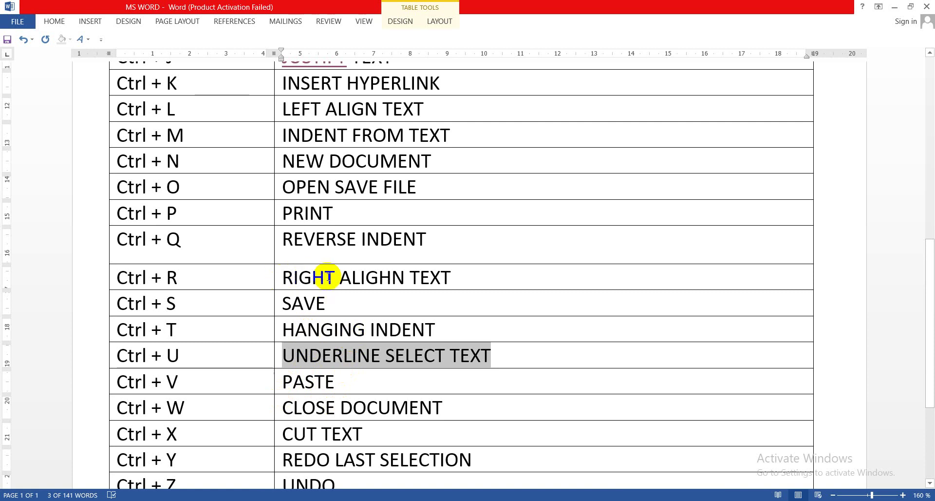
pyautogui.moveTo(282, 277); pyautogui.dragTo(467, 267)
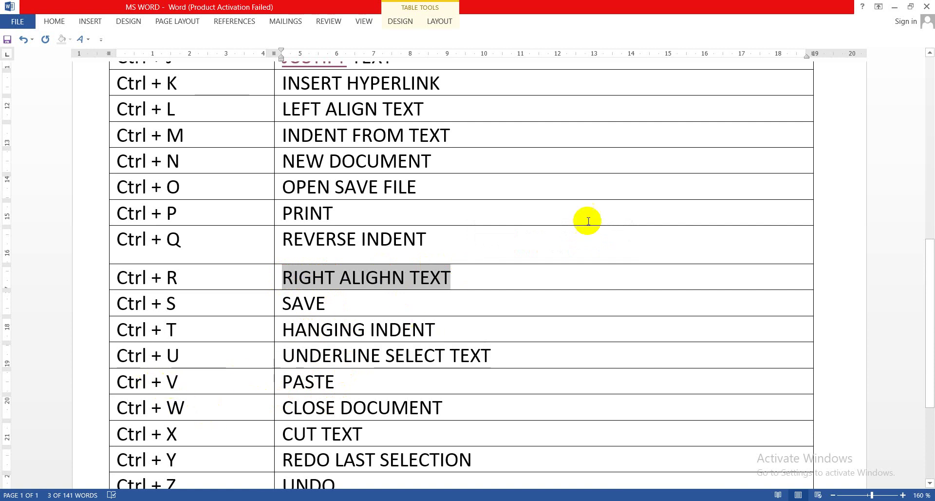
pyautogui.click(523, 184)
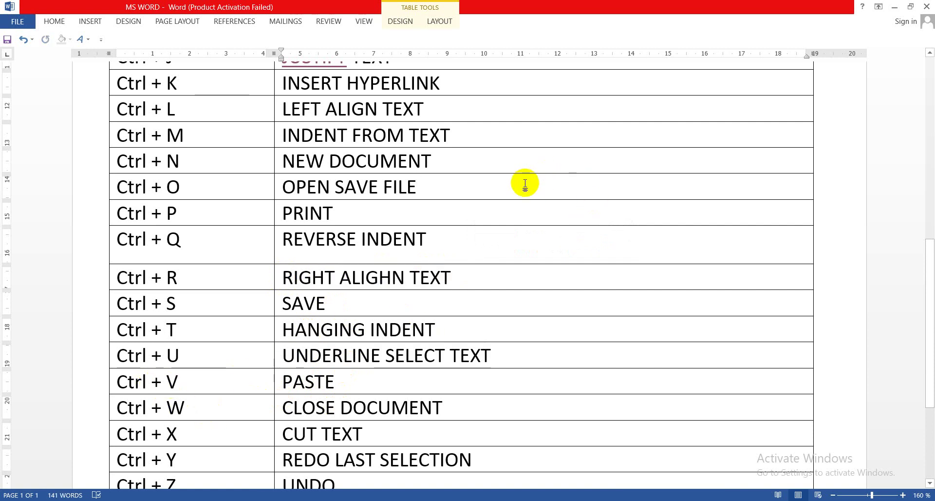
pyautogui.write('RIGHT ALIGHN TEXT')
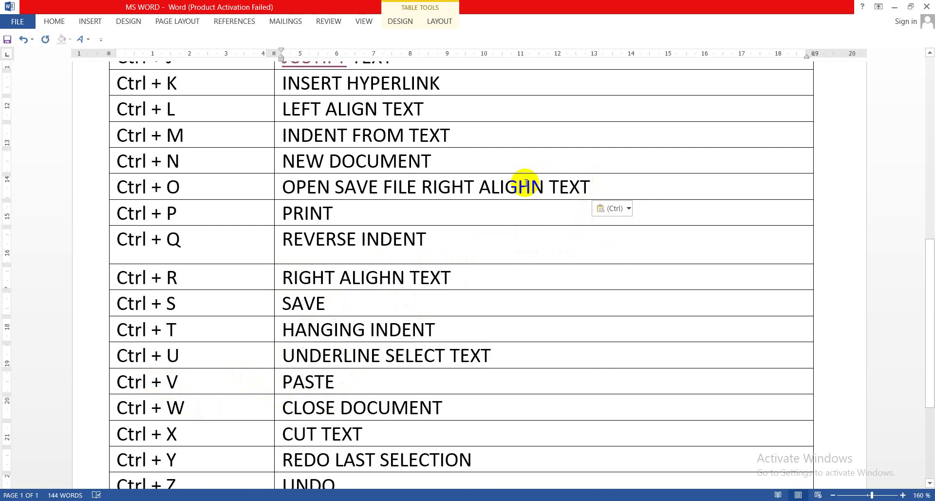
pyautogui.tripleClick(526, 184)
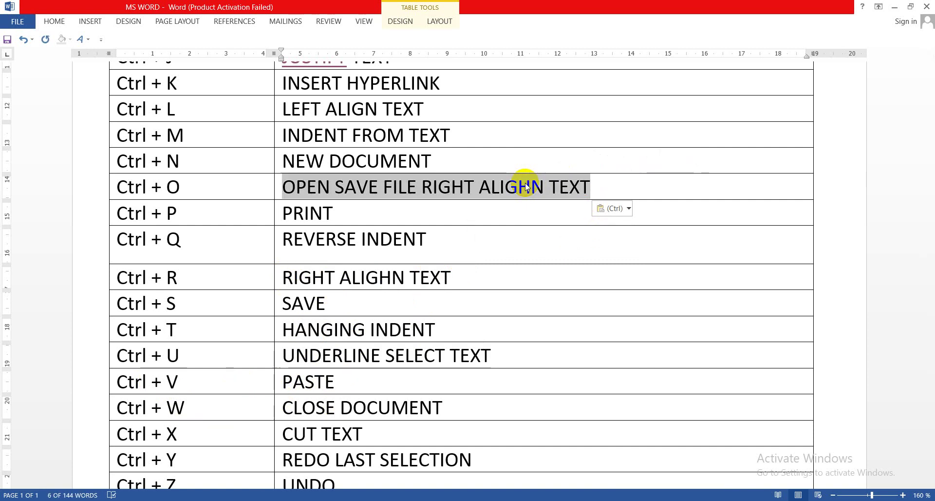
pyautogui.hotkey('ctrl', 'z')
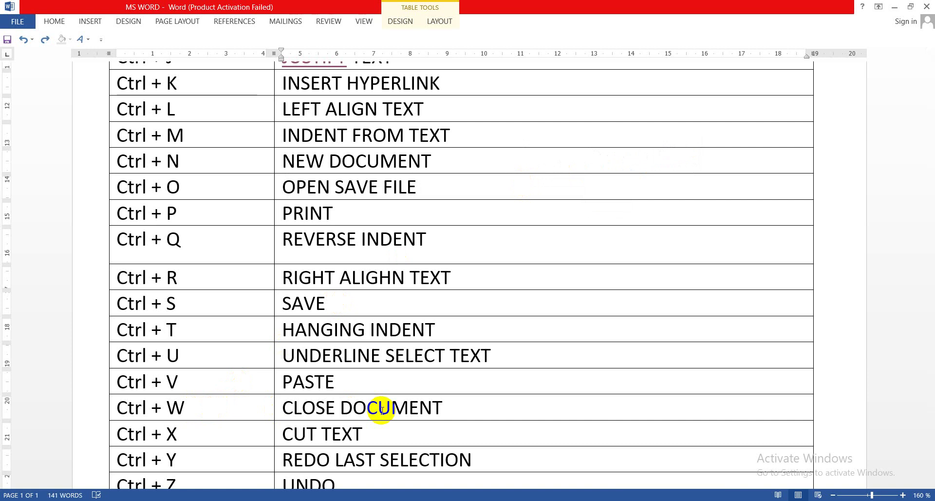
pyautogui.hotkey('ctrl', 'w')
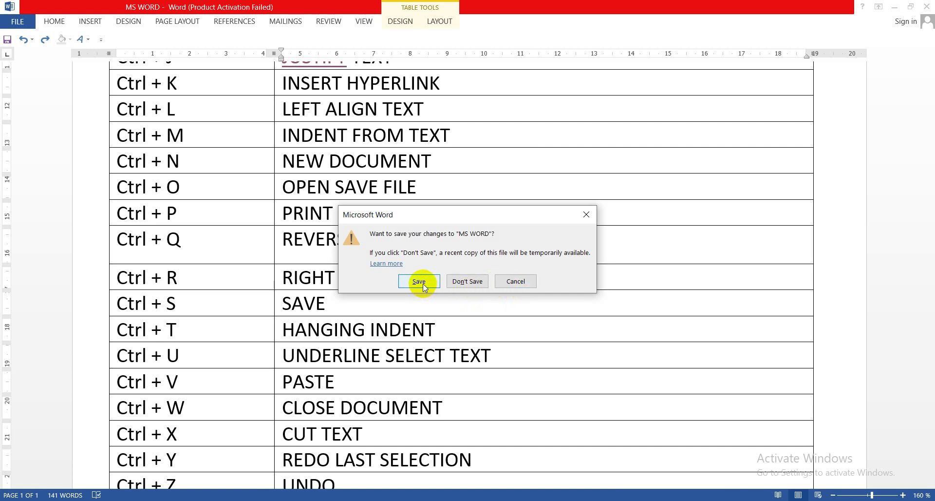
pyautogui.click(517, 281)
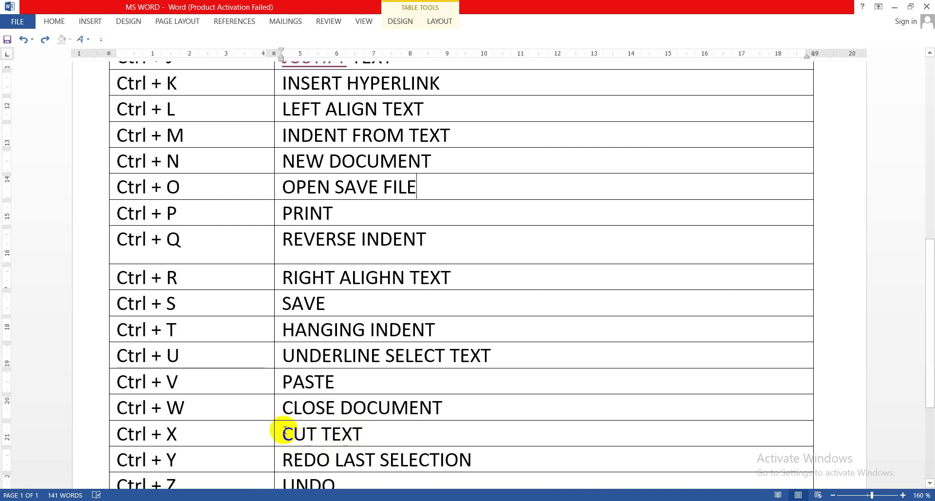
pyautogui.moveTo(284, 405); pyautogui.dragTo(441, 402)
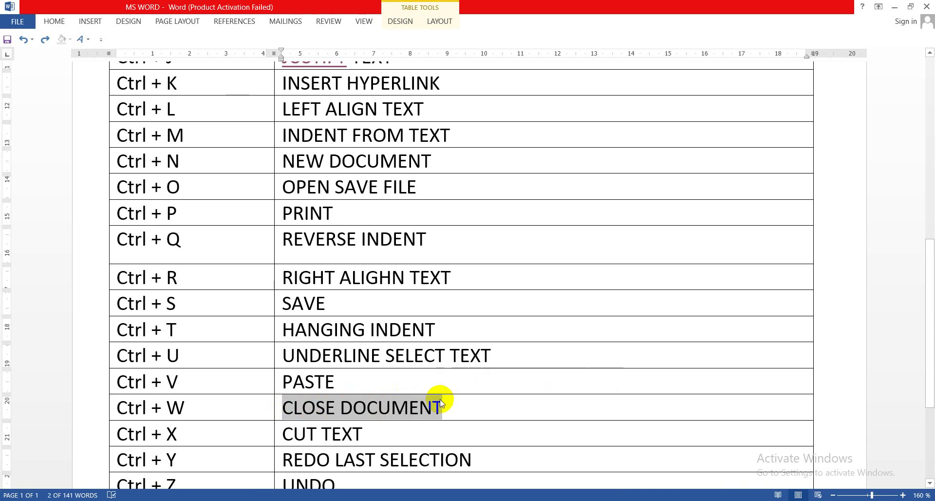
pyautogui.press('Delete')
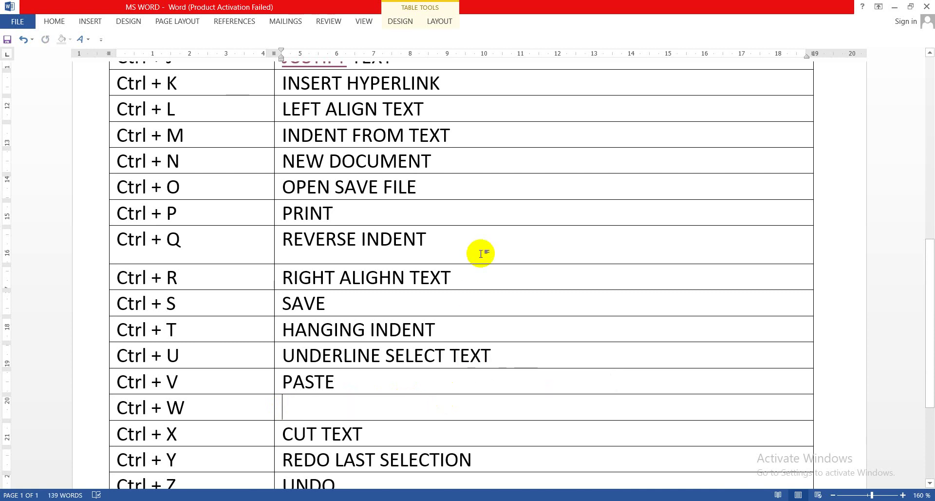
pyautogui.click(480, 253)
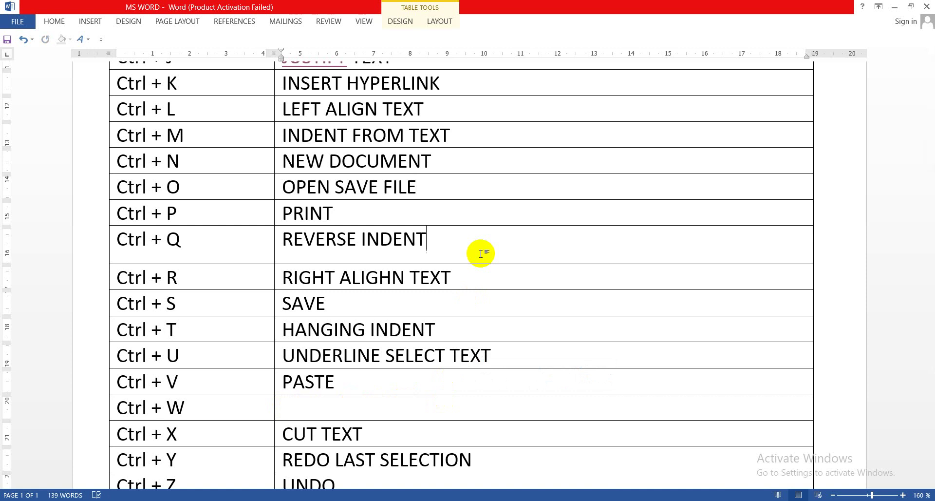
pyautogui.hotkey('ctrl', 'v')
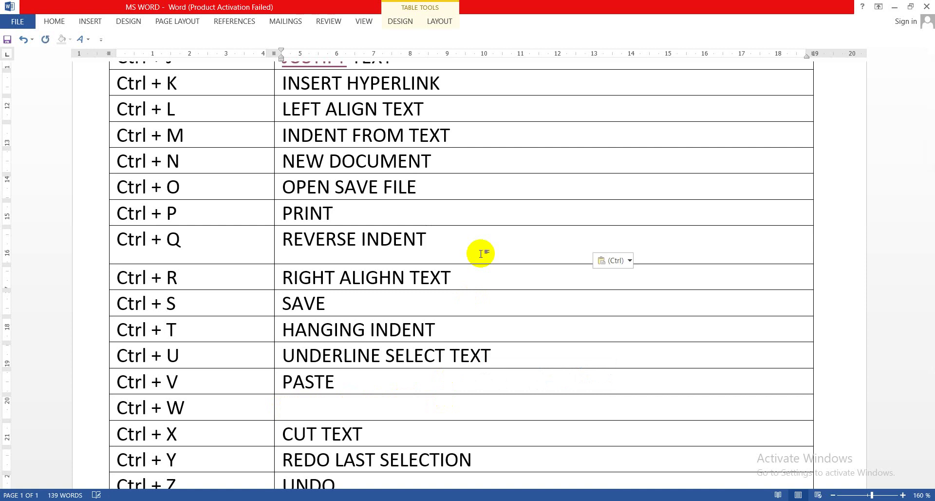
pyautogui.hotkey('ctrl', 'z')
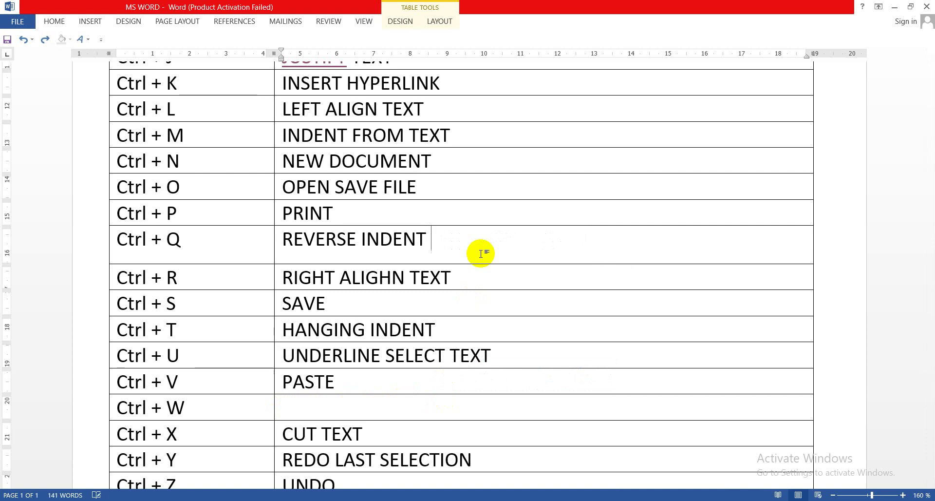
pyautogui.click(299, 407)
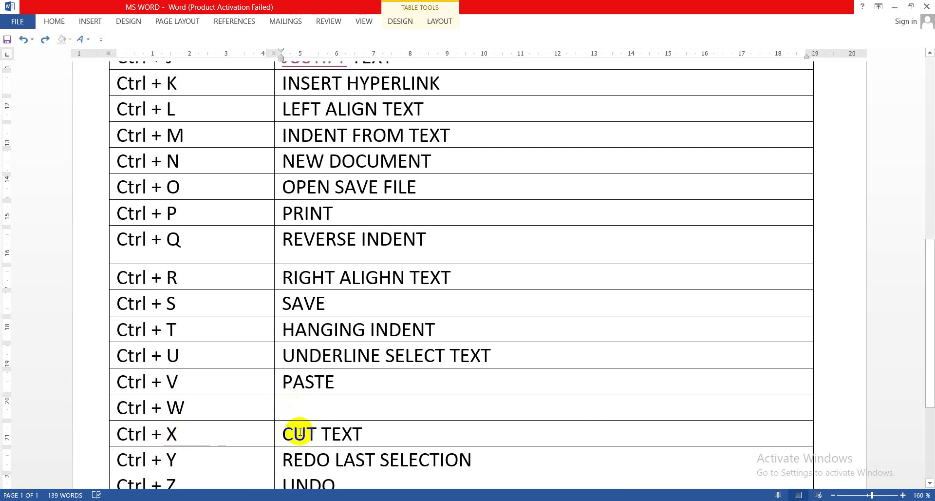
pyautogui.hotkey('ctrl', 'z')
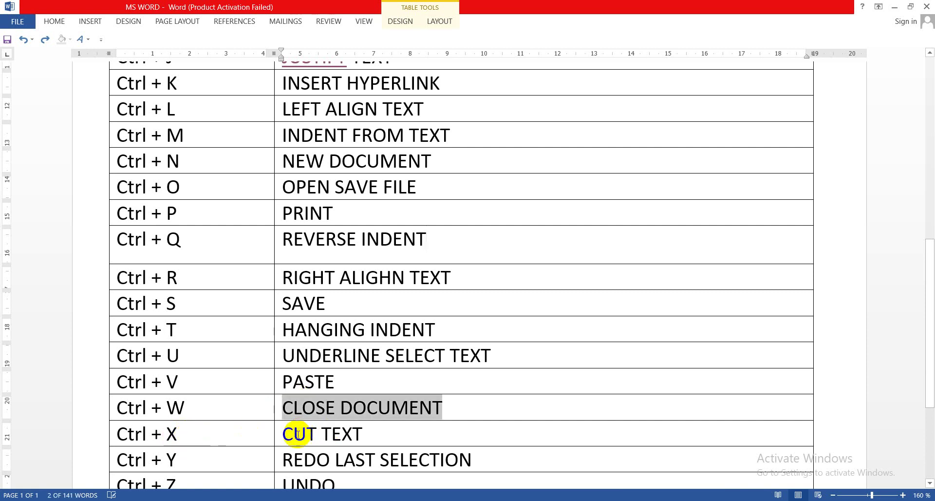
pyautogui.moveTo(287, 435); pyautogui.dragTo(363, 435)
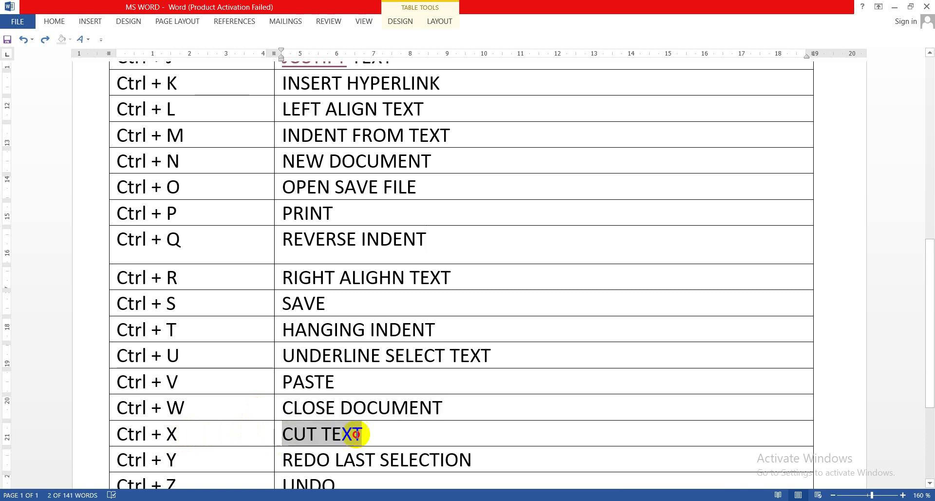
pyautogui.hotkey('ctrl', 'x')
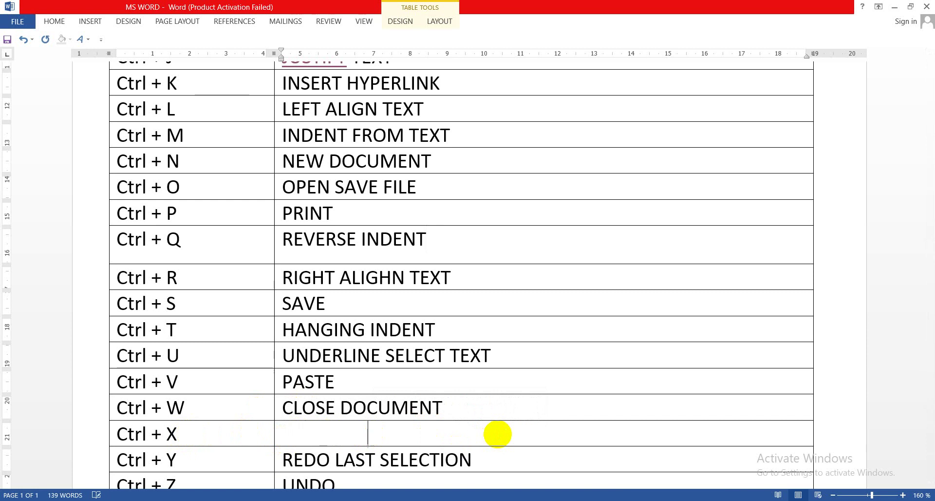
pyautogui.hotkey('ctrl', 'v')
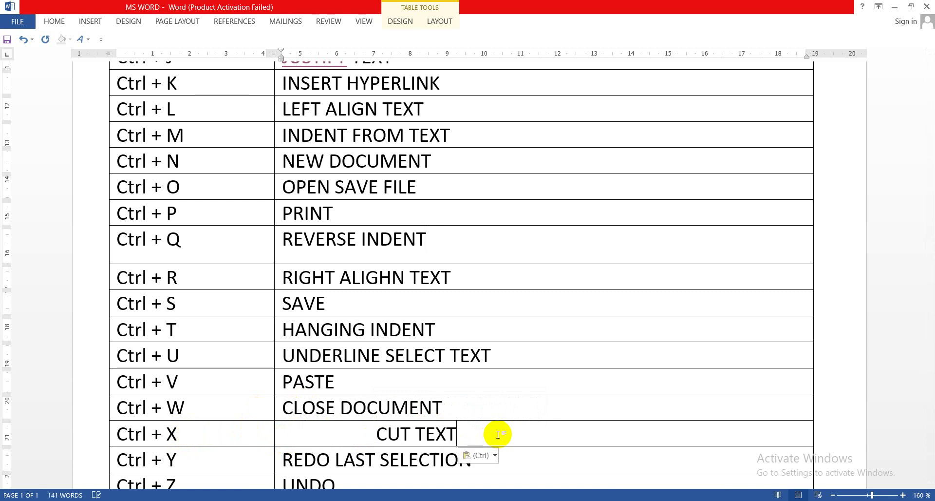
pyautogui.hotkey('ctrl', 'z')
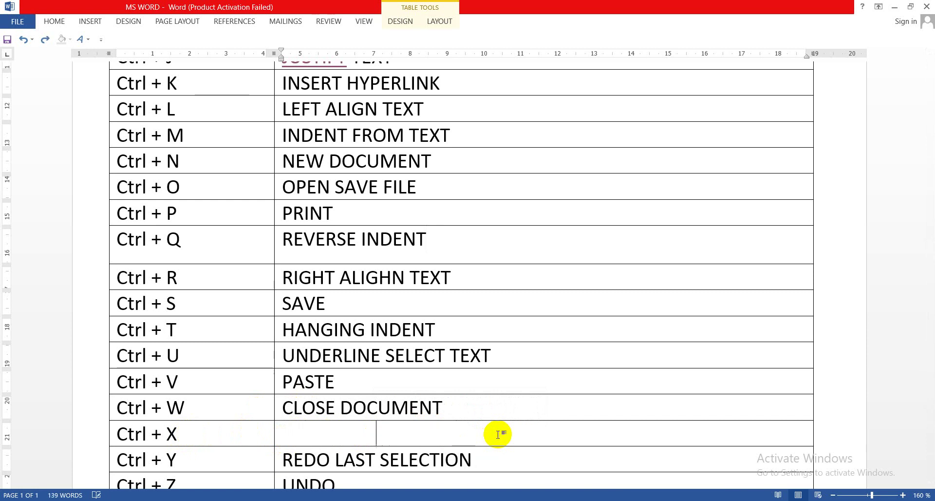
pyautogui.hotkey('ctrl', 'z')
pyautogui.hotkey('ctrl', 'y')
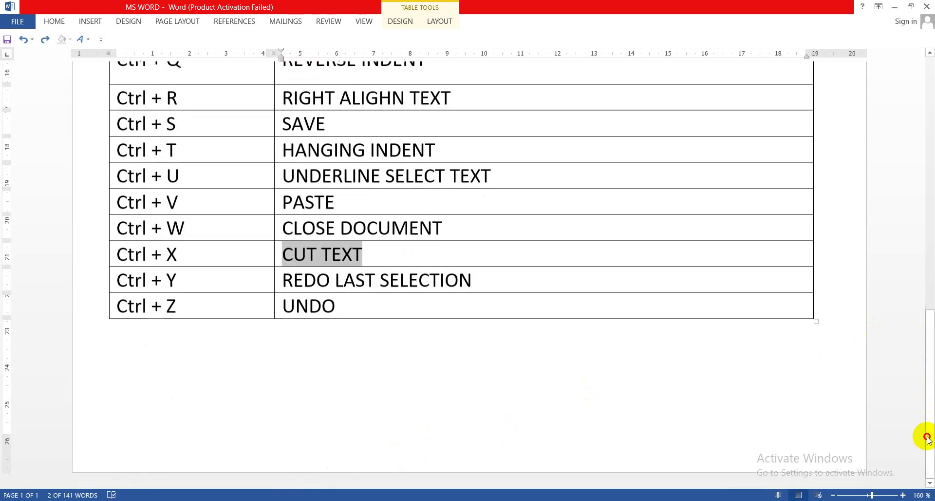
pyautogui.moveTo(924, 382); pyautogui.dragTo(930, 433)
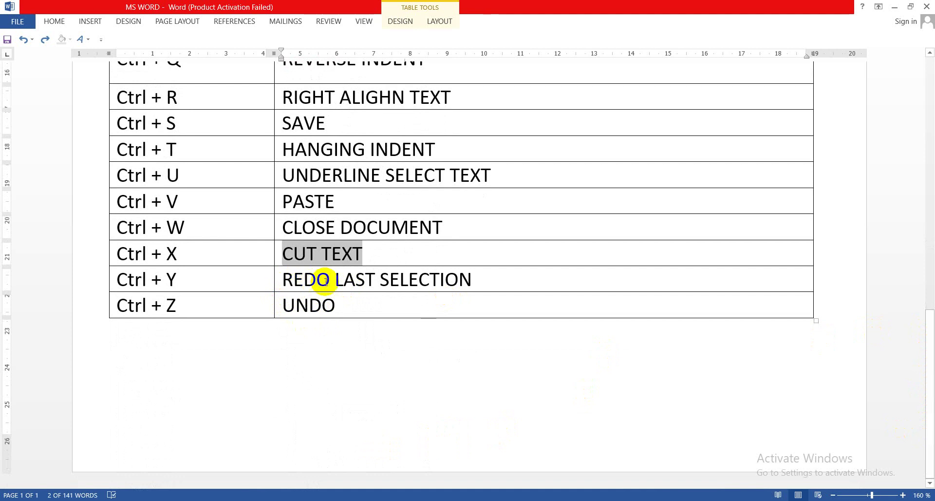
pyautogui.moveTo(282, 278); pyautogui.dragTo(481, 285)
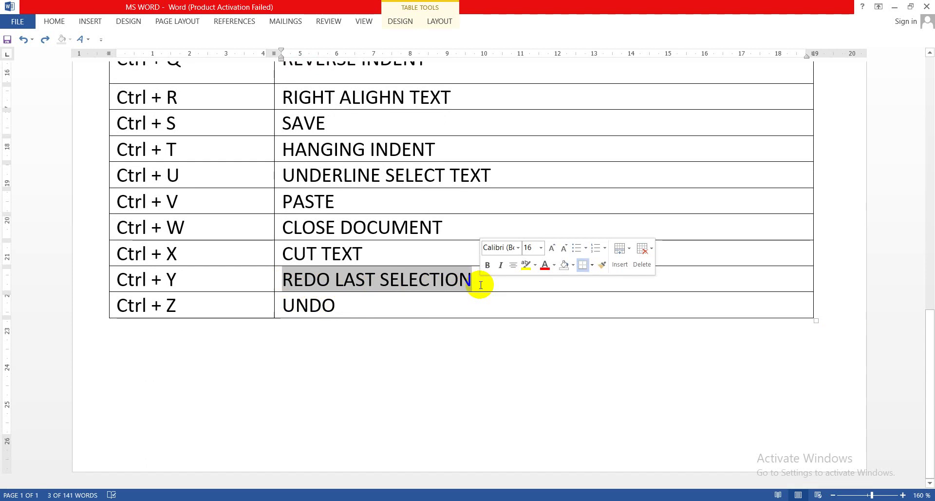
pyautogui.press('Delete')
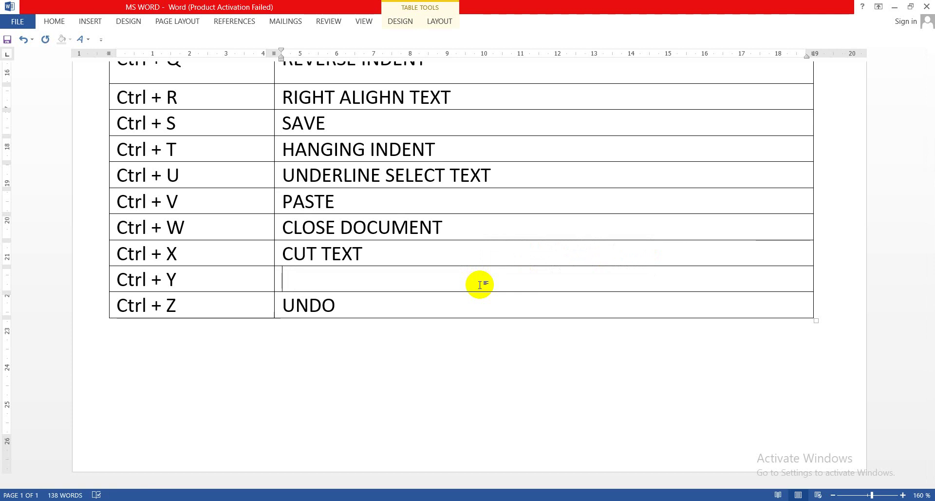
pyautogui.hotkey('ctrl', 'z')
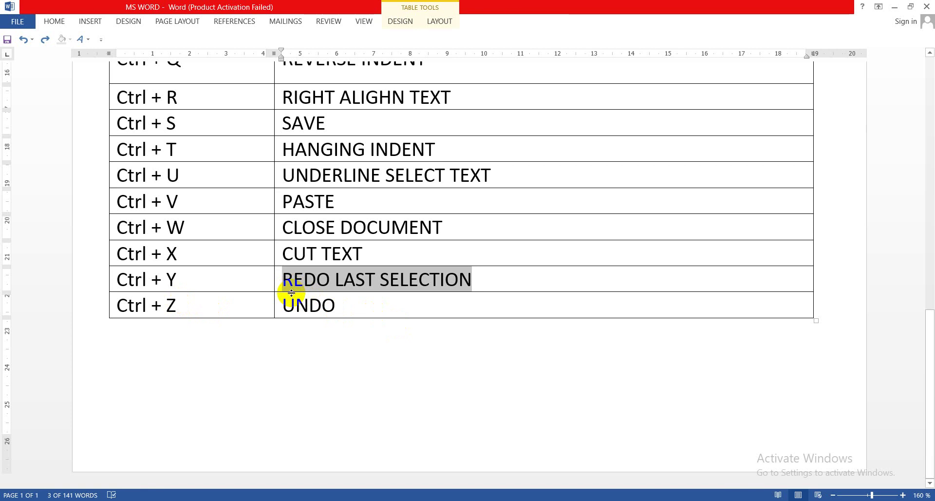
pyautogui.press('Delete')
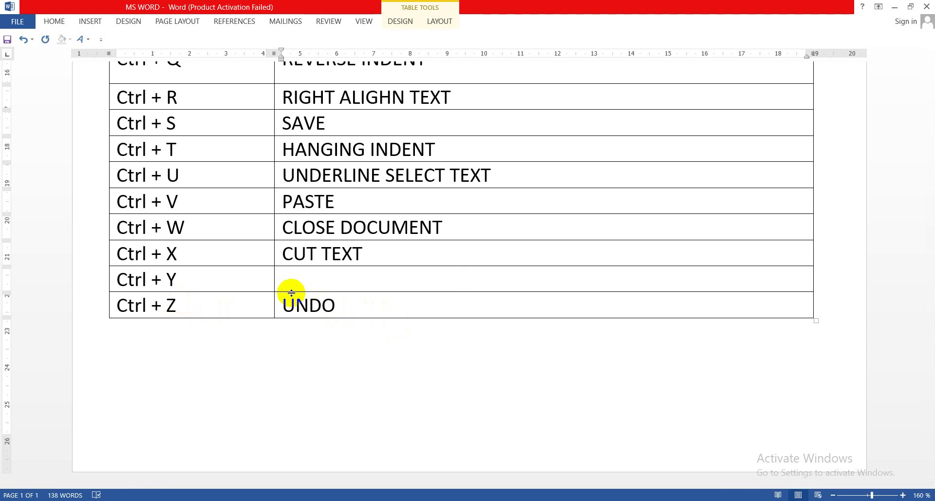
pyautogui.hotkey('ctrl', 'z')
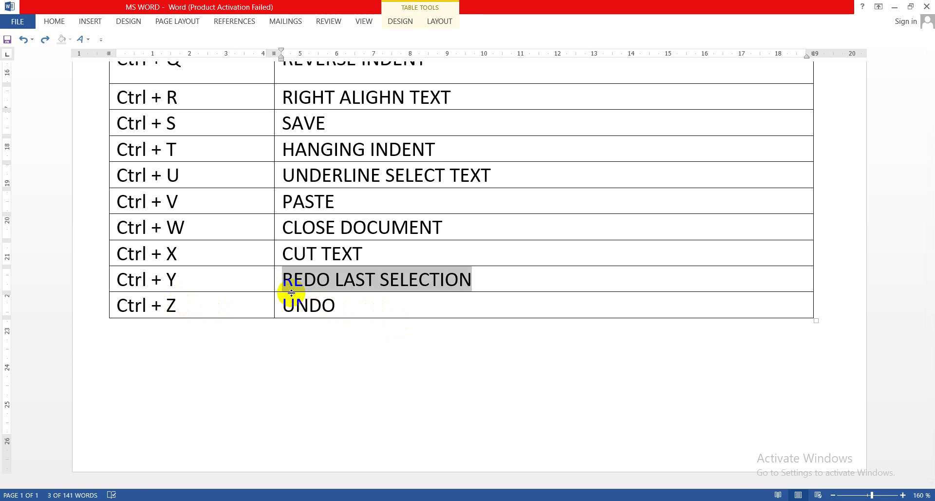
pyautogui.click(294, 312)
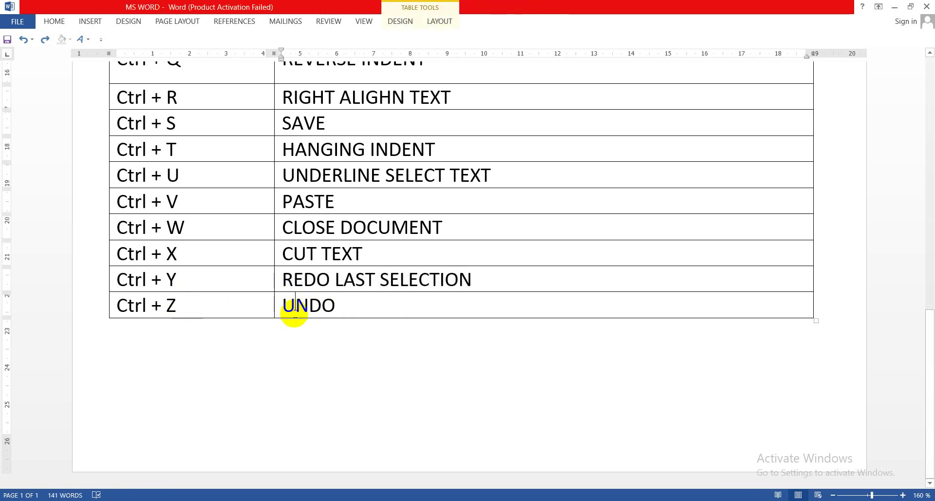
pyautogui.click(340, 306)
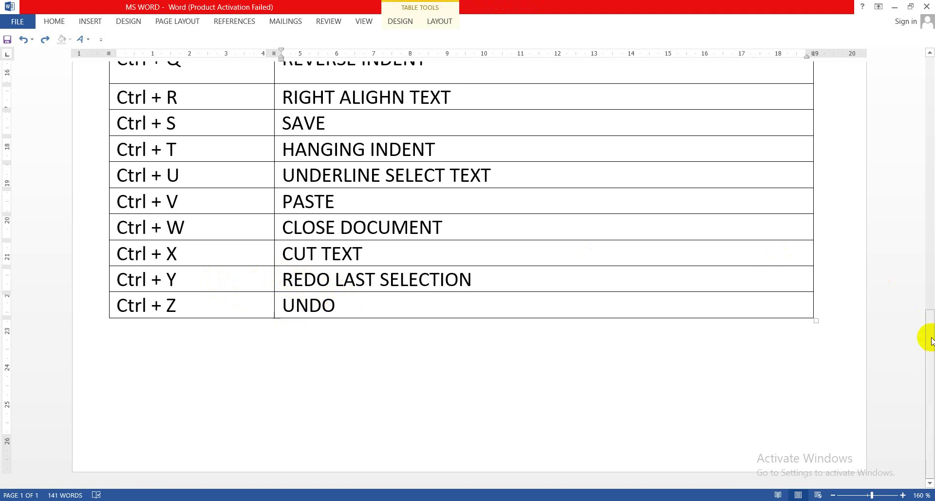
# Step: Scroll to the top to show the MS WORD,MS EXCEL OF SHORTCUTKEYS title and first rows
pyautogui.moveTo(932, 341); pyautogui.dragTo(932, 75)
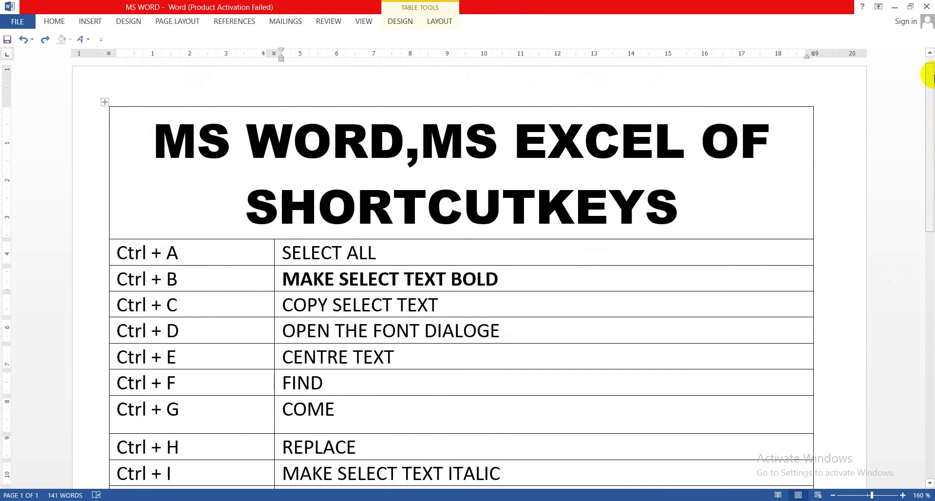